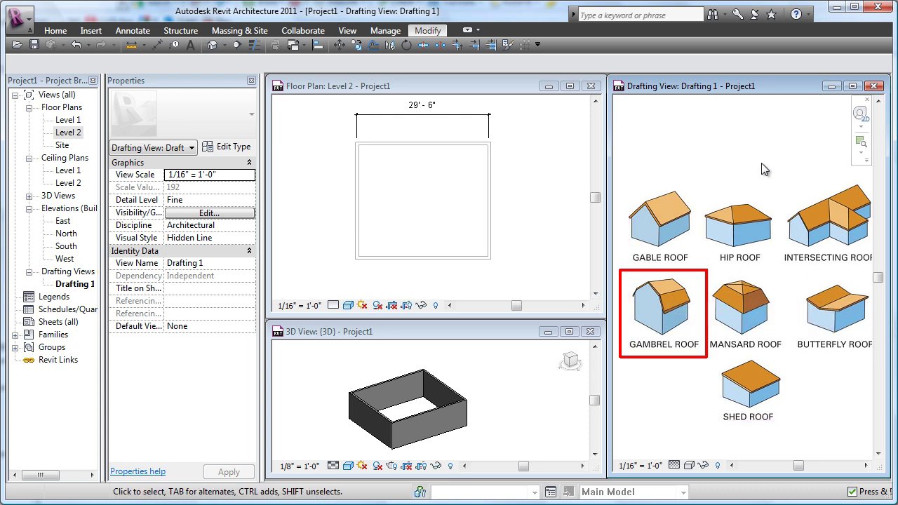
Step: Make Floor Plan: Level 2 the active view, with the gambrel roof reference image kept visible
click(531, 245)
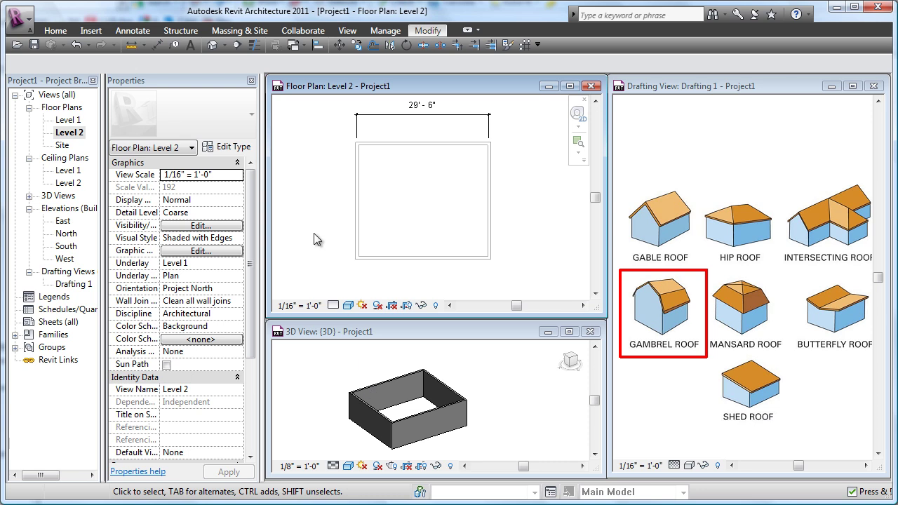
Step: Start a Roof by Extrusion and confirm 'Pick a plane' as its work plane
click(56, 30)
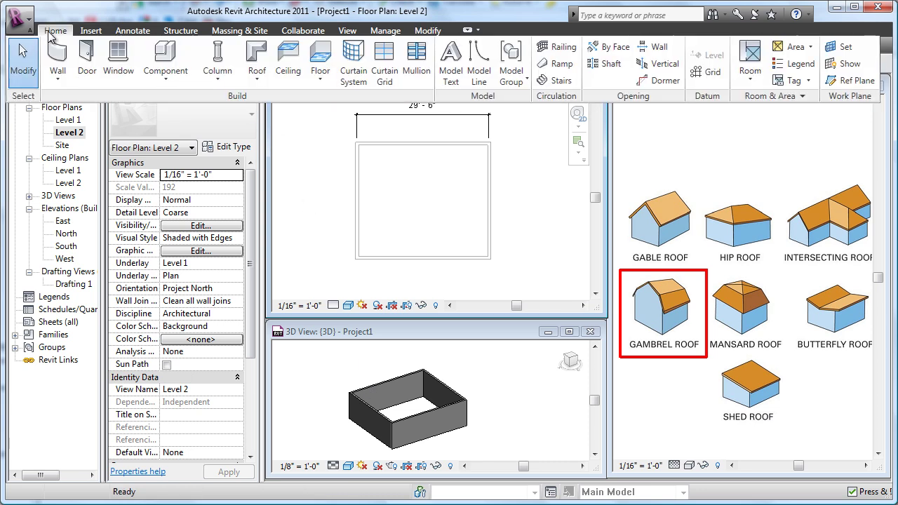
click(258, 79)
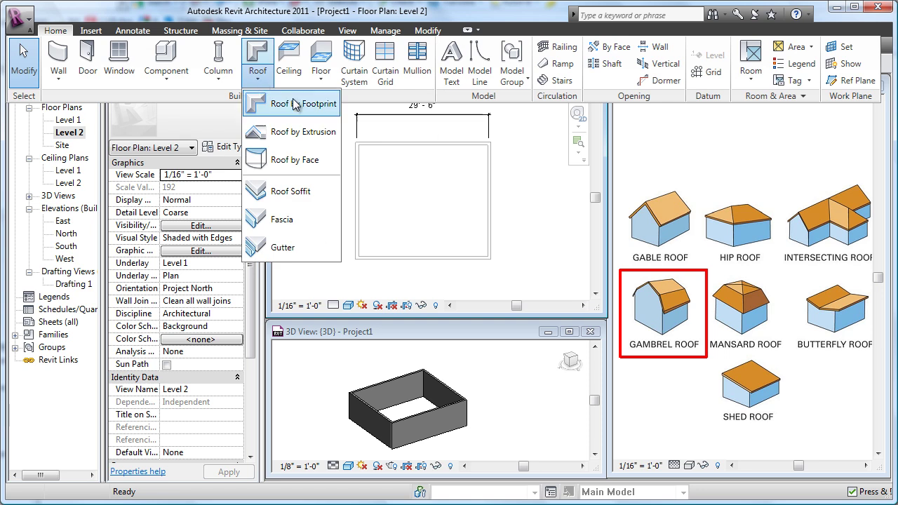
click(309, 135)
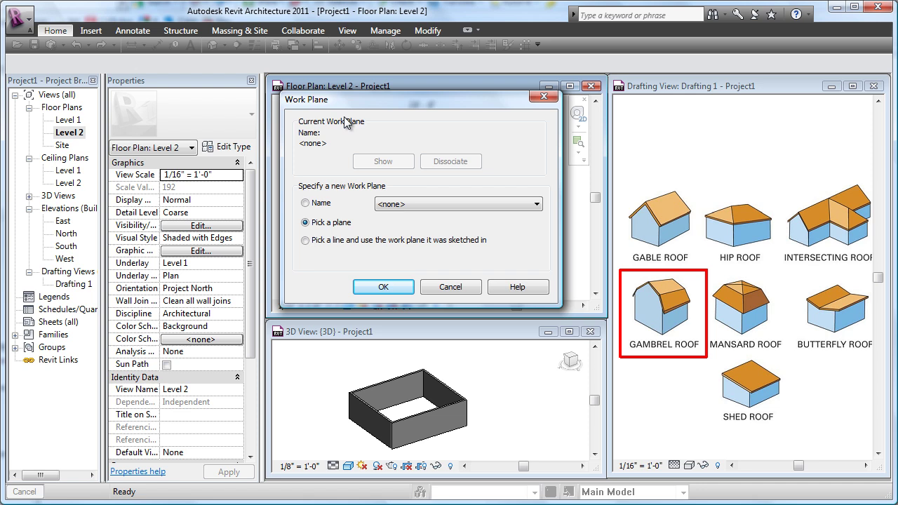
drag(358, 99, 142, 104)
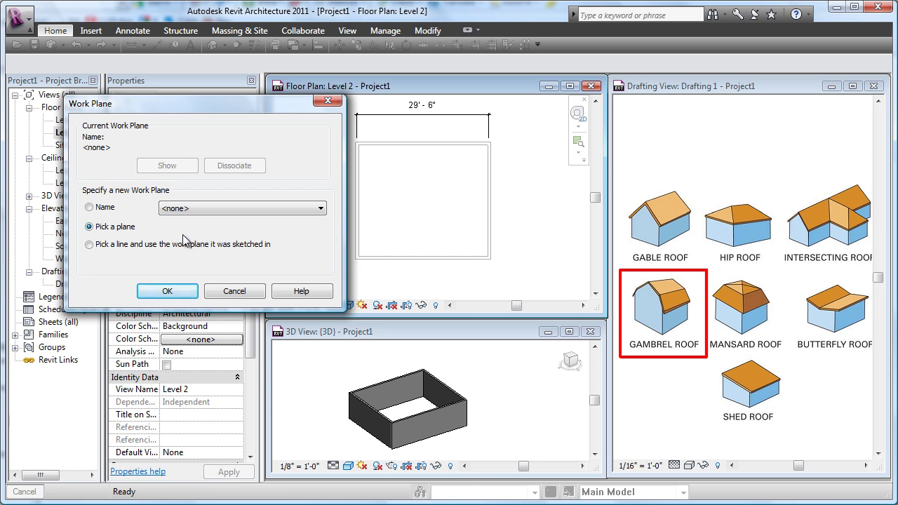
click(211, 209)
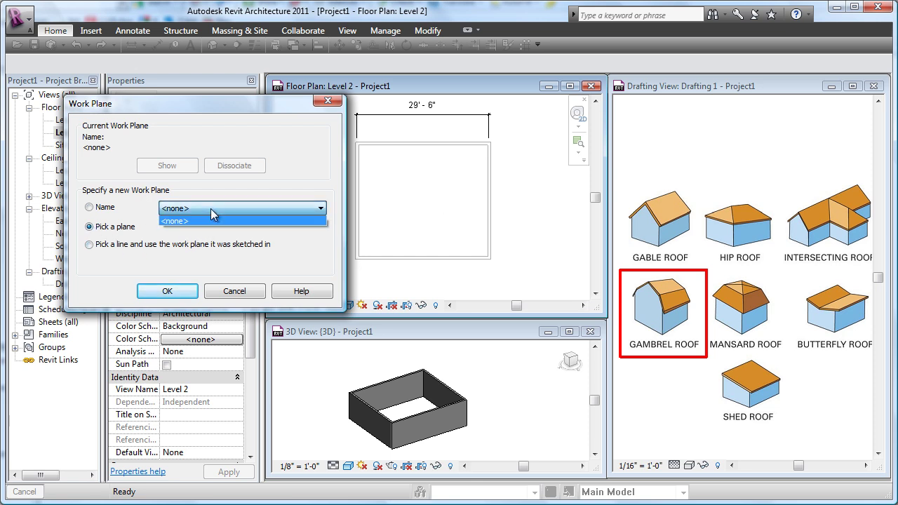
click(212, 209)
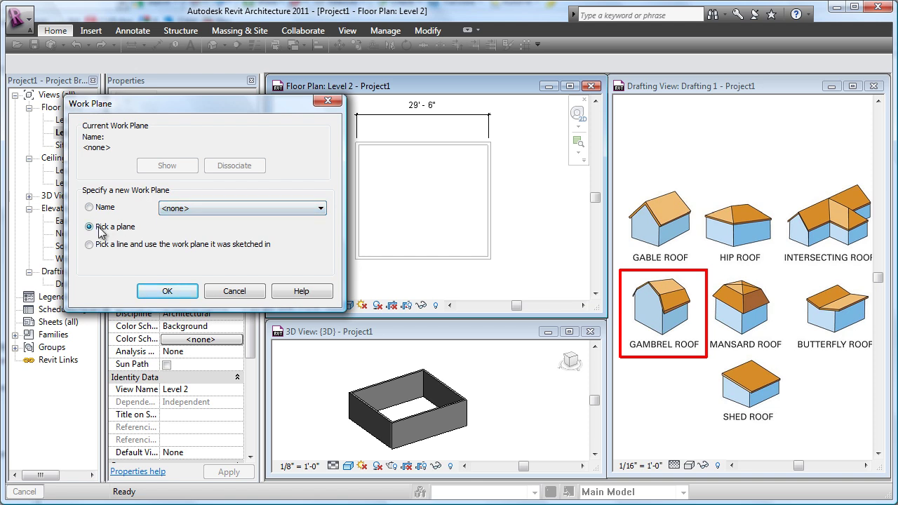
click(168, 293)
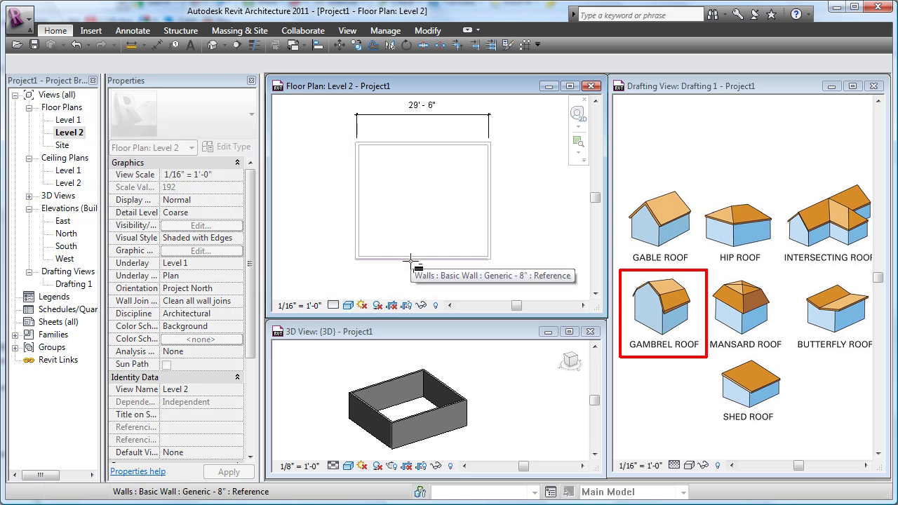
Step: Pick the south wall as the work plane and open Elevation: South, referenced to Level 2 at 0 offset
click(412, 261)
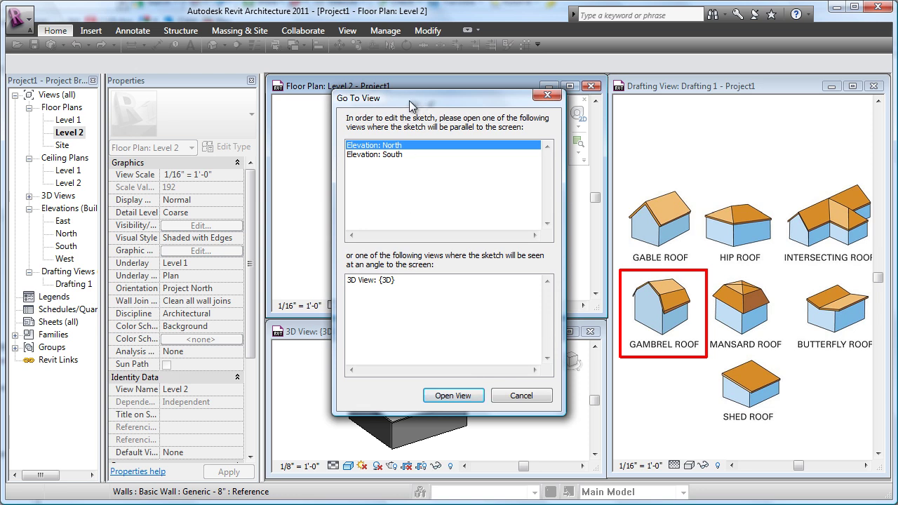
drag(409, 100, 338, 100)
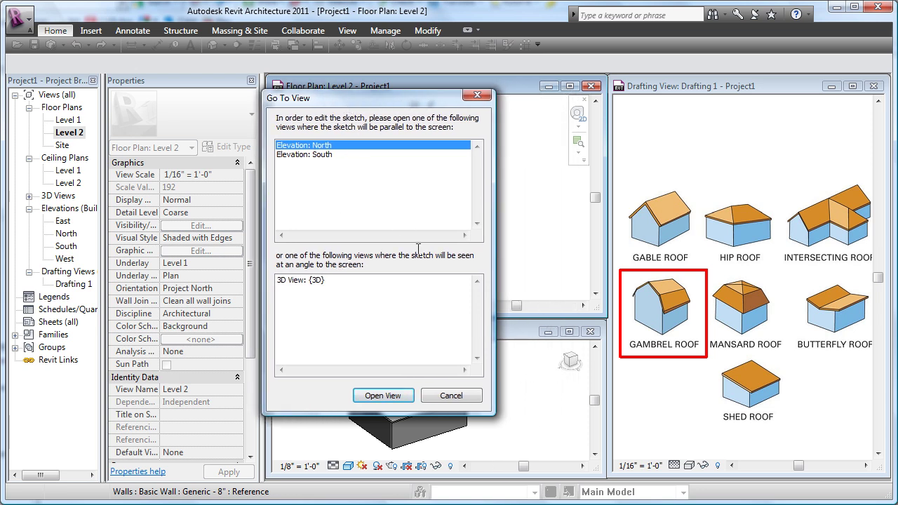
drag(421, 99, 249, 99)
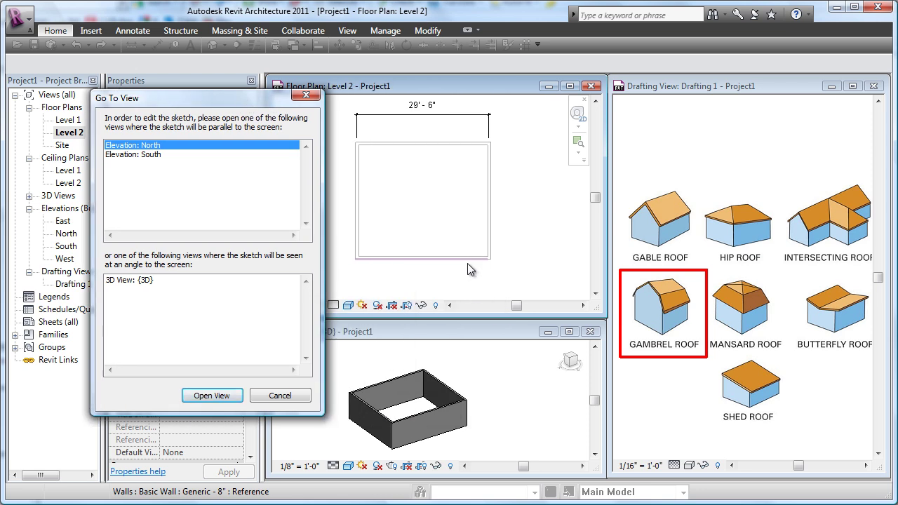
click(156, 155)
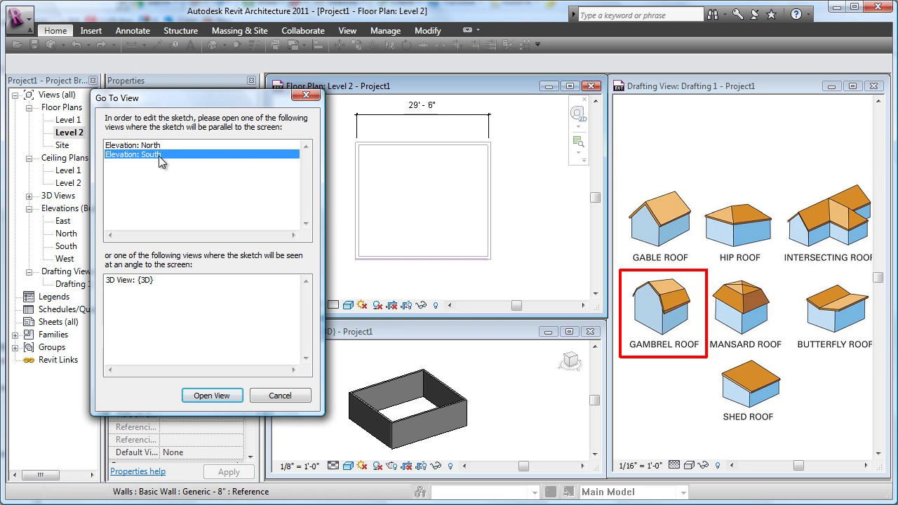
click(210, 396)
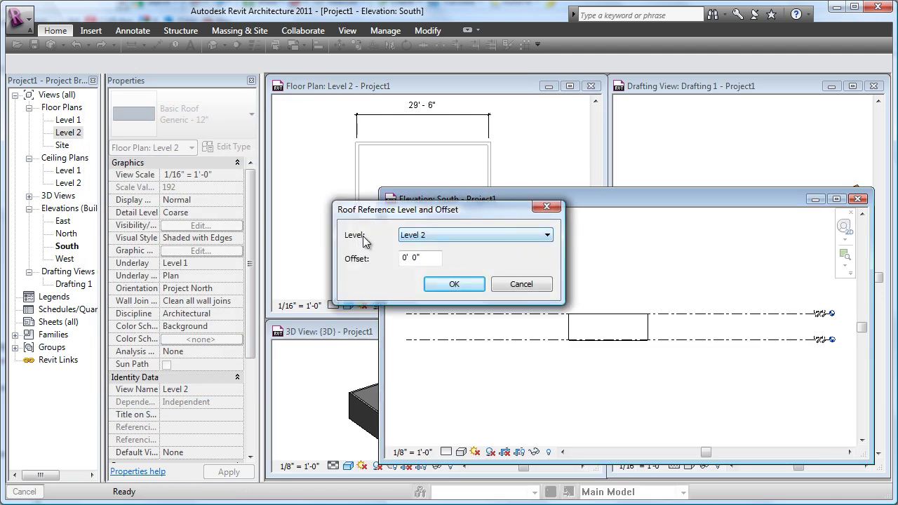
click(547, 236)
click(462, 285)
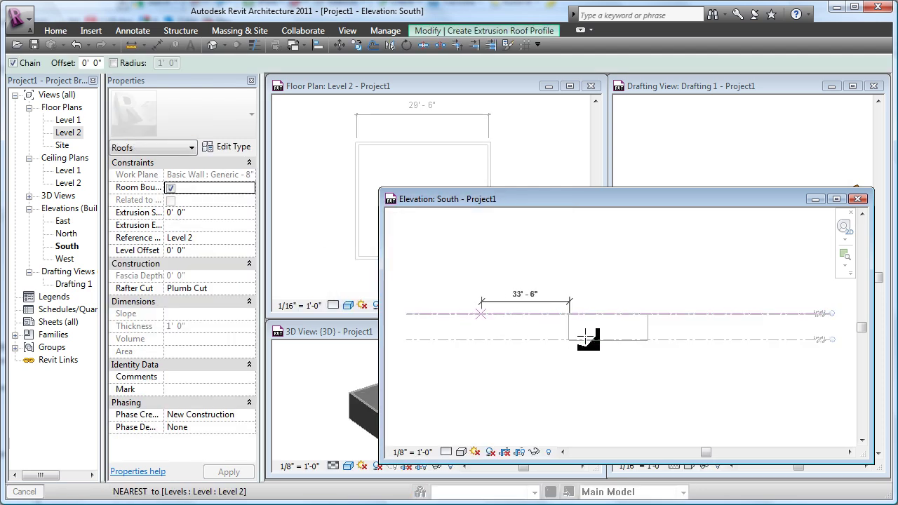
middle_drag(626, 351, 653, 363)
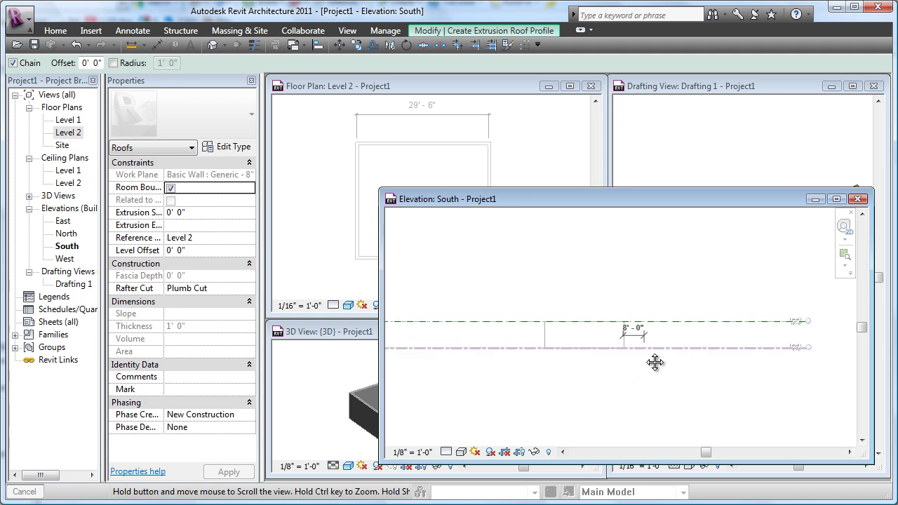
scroll(634, 340, up, 3)
scroll(635, 311, up, 2)
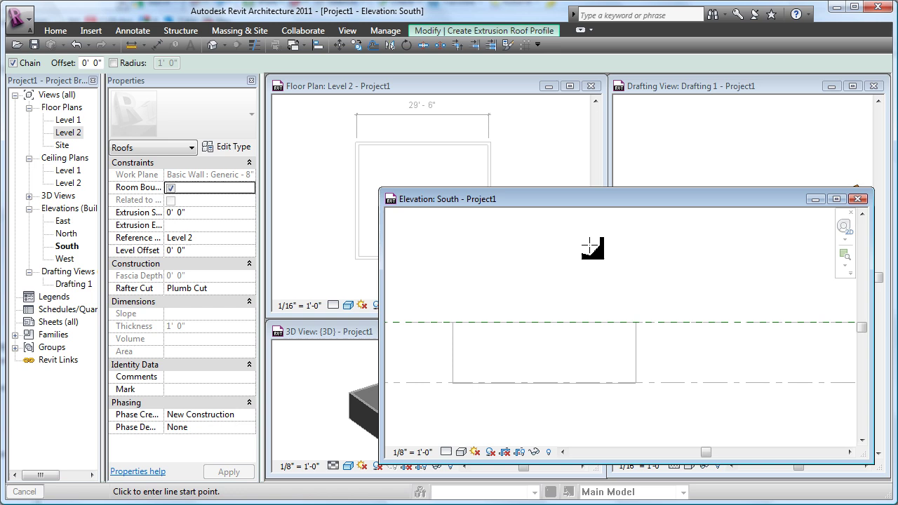
key(Escape)
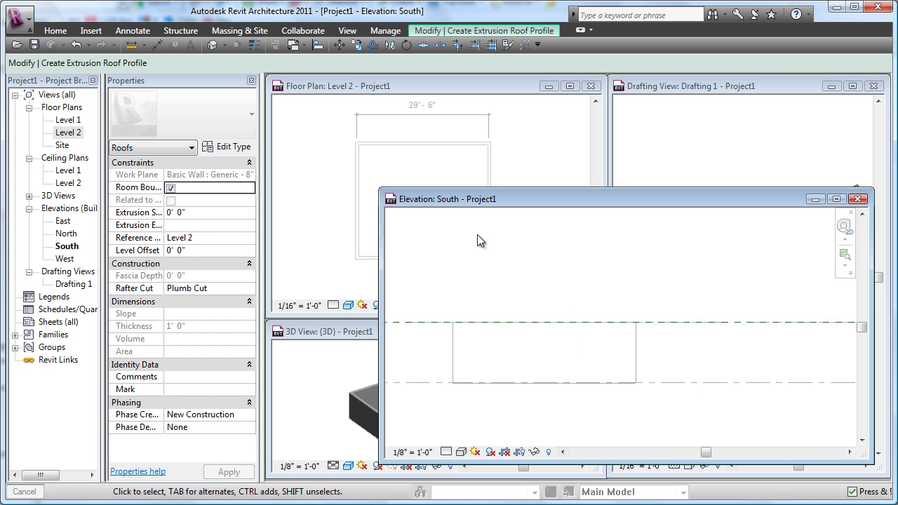
Step: Place a vertical reference plane up through the south wall's midpoint
click(49, 32)
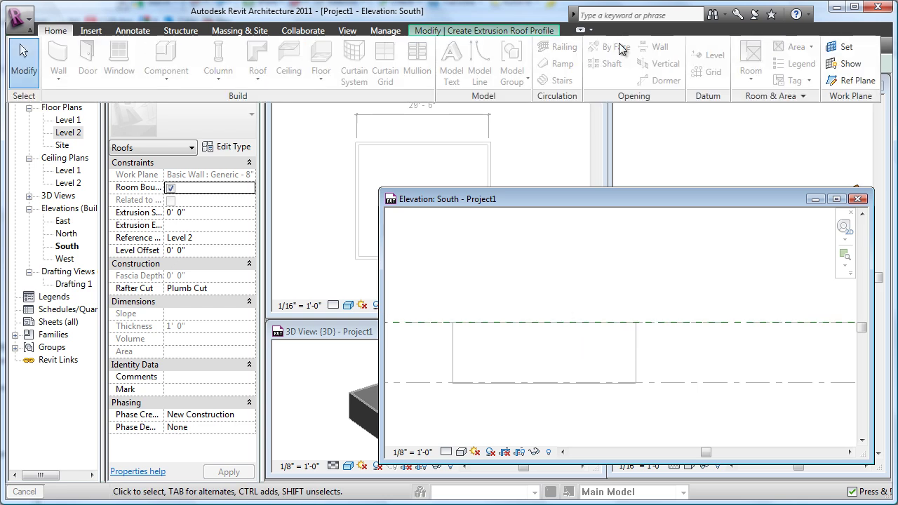
click(850, 80)
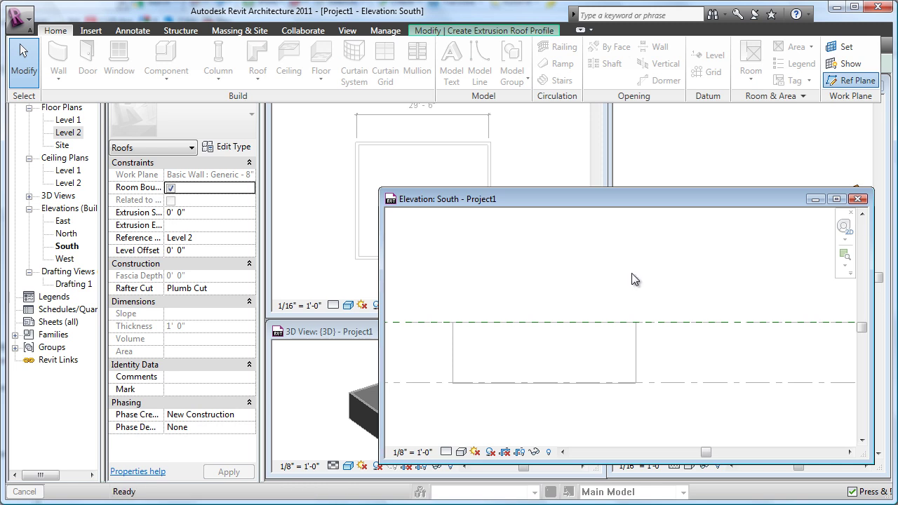
click(545, 383)
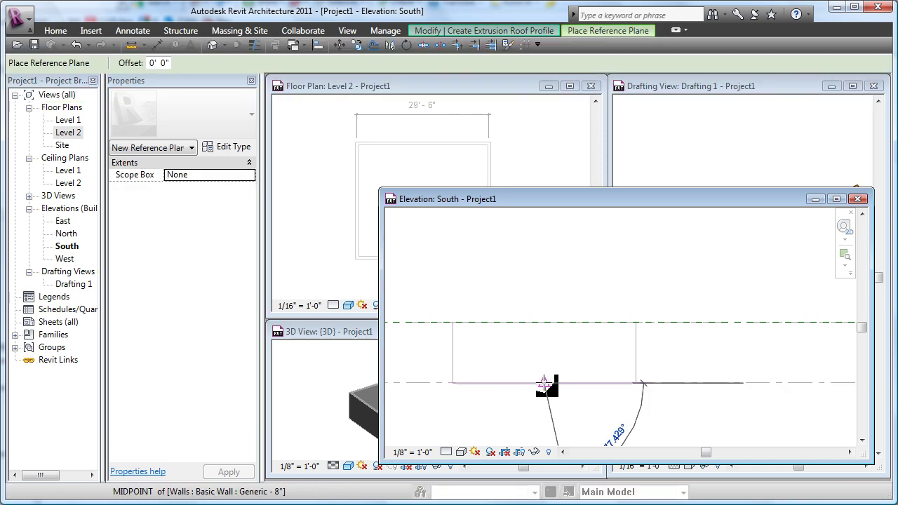
click(544, 246)
key(Escape)
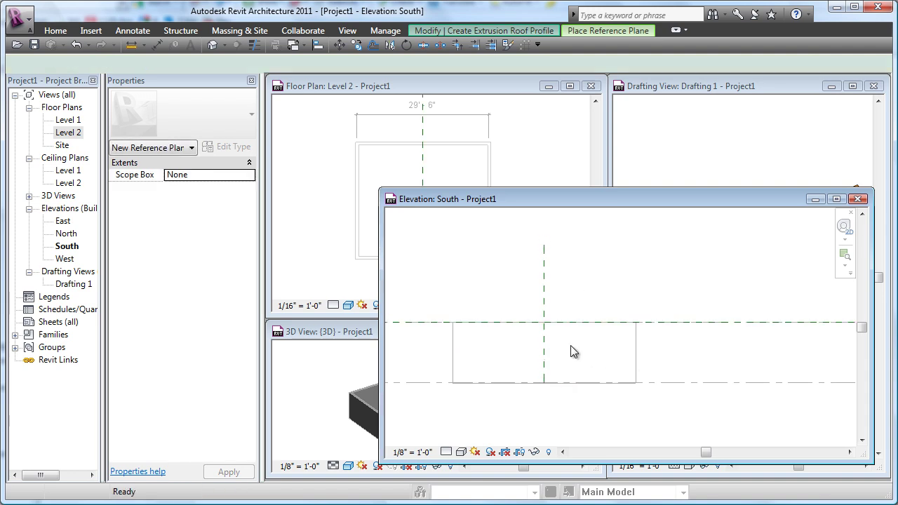
key(Escape)
scroll(621, 351, up, 2)
click(835, 199)
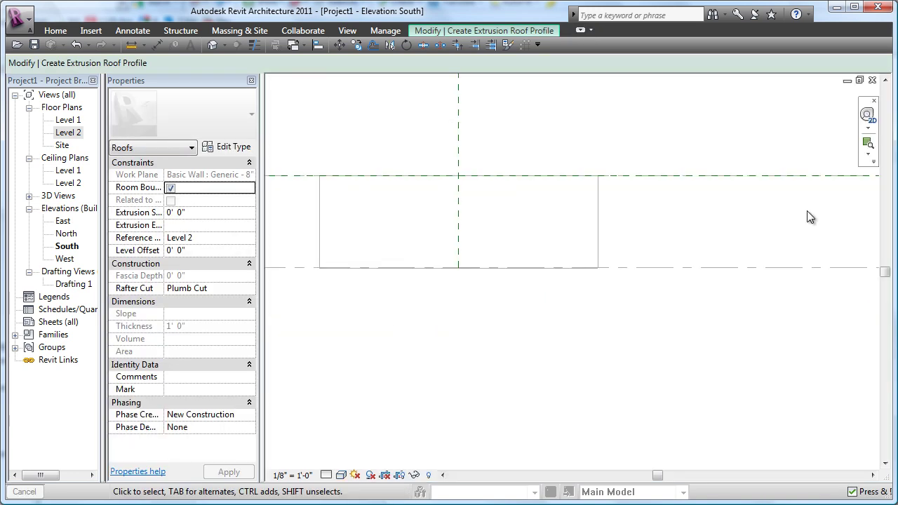
middle_drag(534, 230, 559, 308)
middle_drag(508, 280, 543, 274)
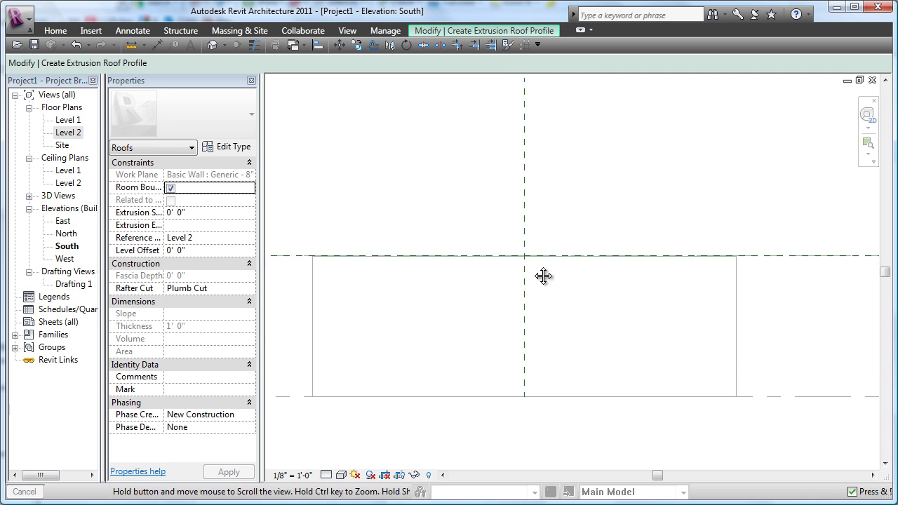
scroll(555, 266, up, 1)
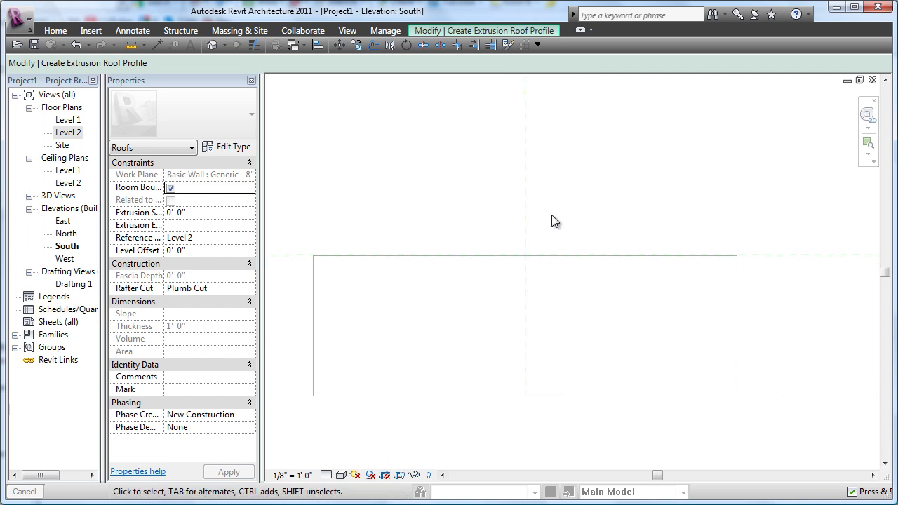
Step: Sketch the sloped profile lines from the right wall's top corner to the reference plane
click(489, 31)
click(528, 31)
click(540, 47)
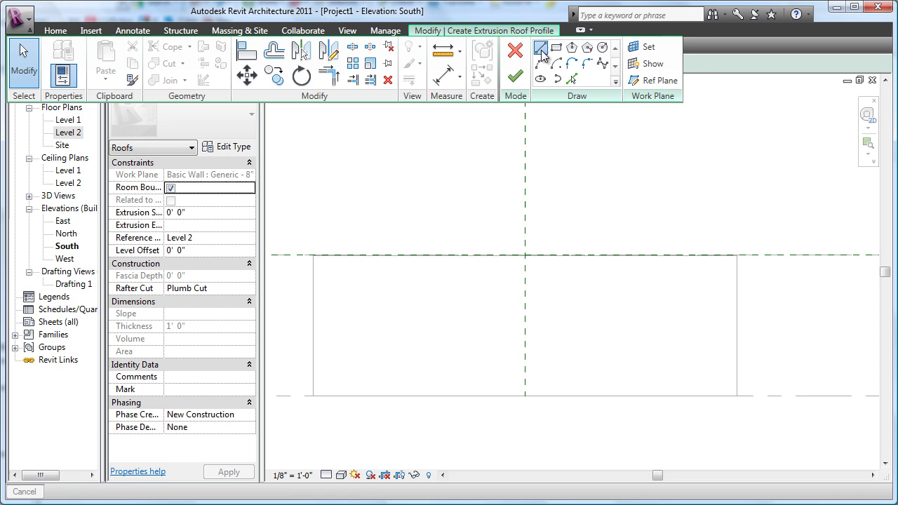
middle_drag(726, 330, 695, 359)
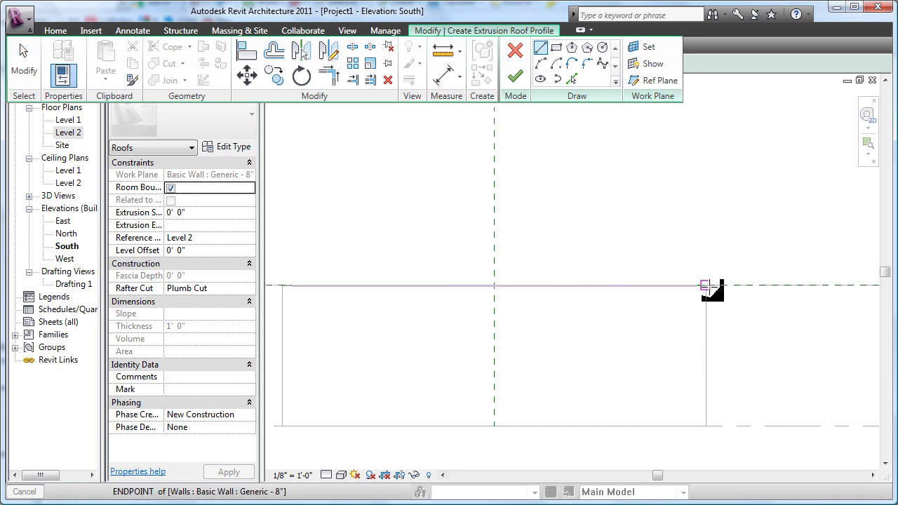
click(707, 285)
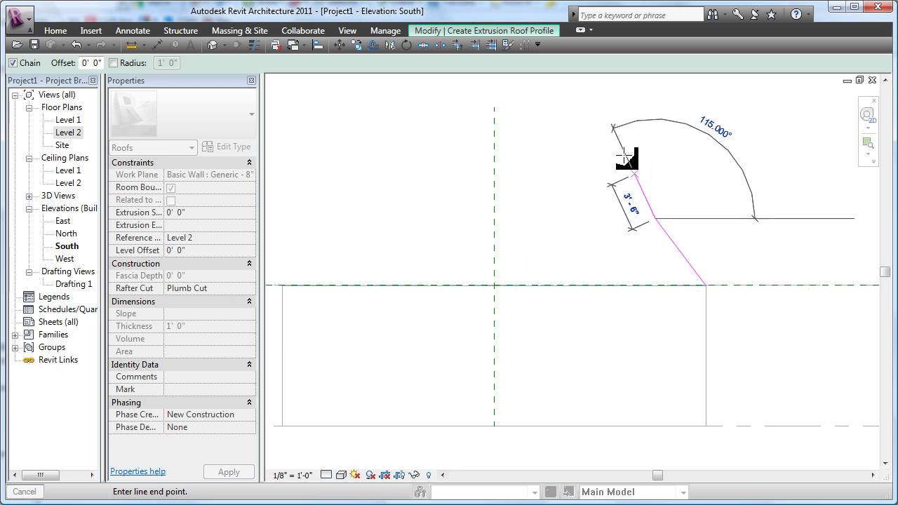
click(495, 135)
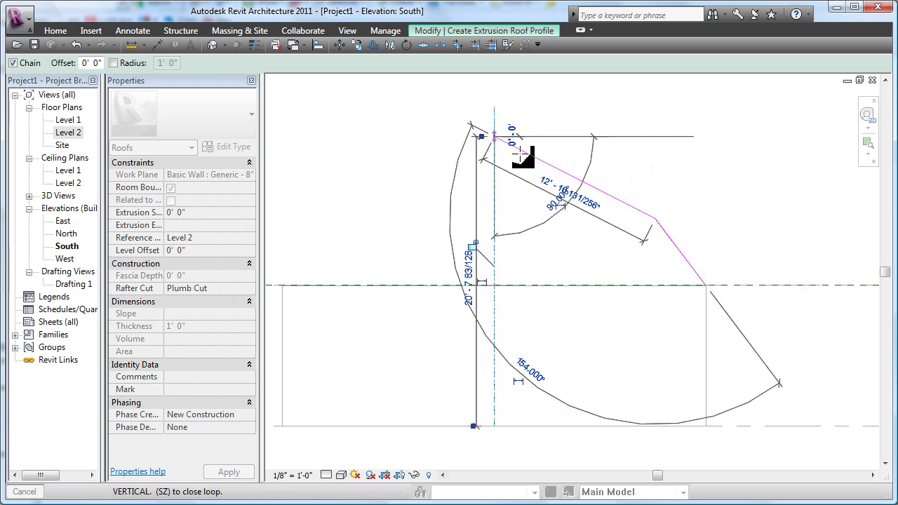
key(Escape)
key(Escape)
Step: Adjust the slopes, extending the steeper lower line to 9' 0" past the wall top
click(631, 206)
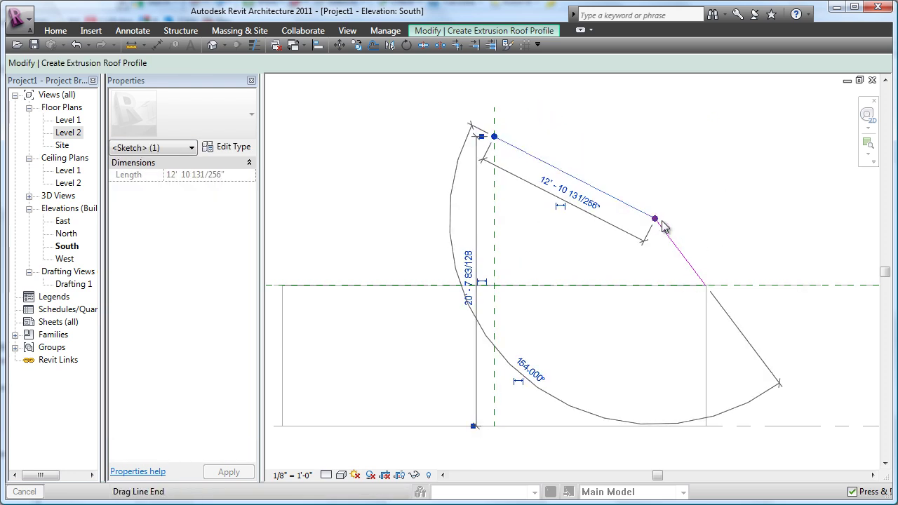
drag(654, 218, 653, 191)
click(665, 233)
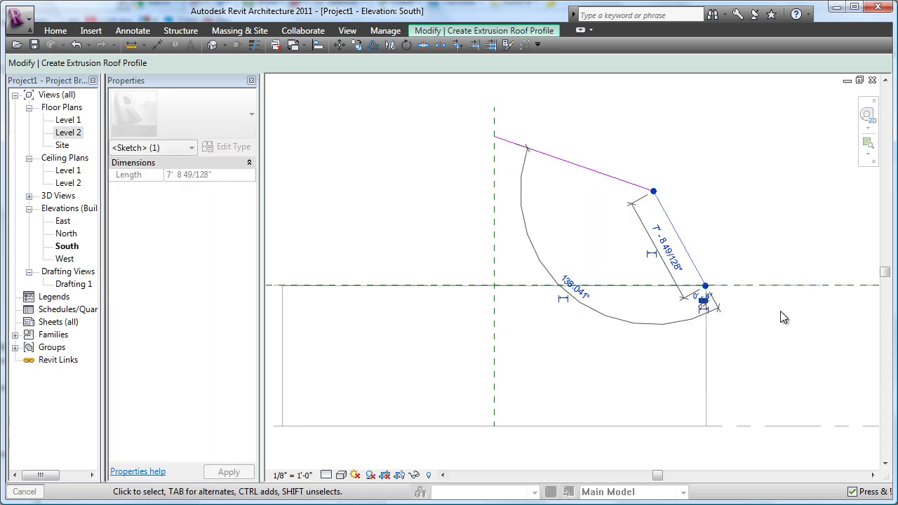
click(762, 262)
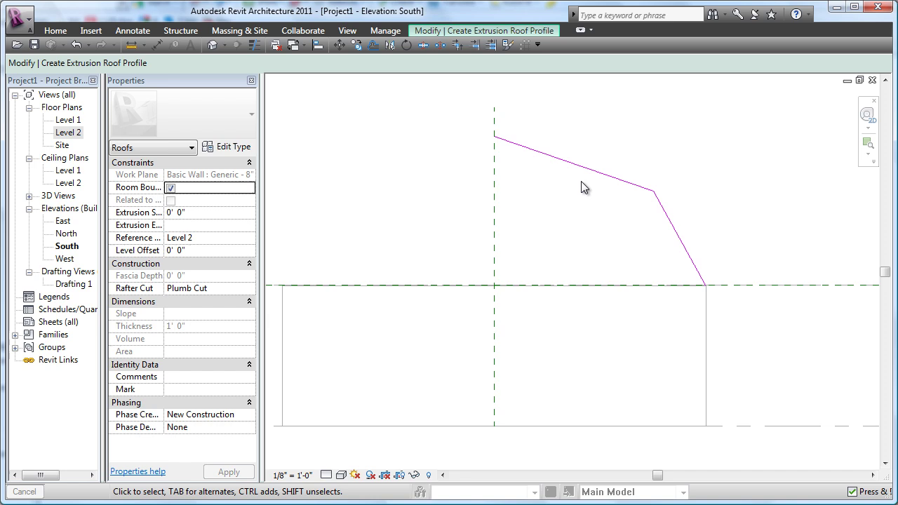
click(607, 179)
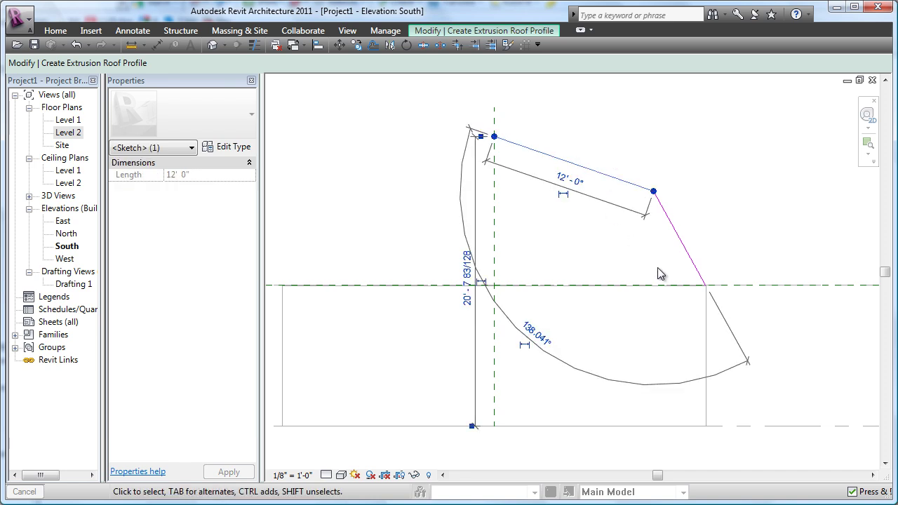
click(691, 276)
click(695, 270)
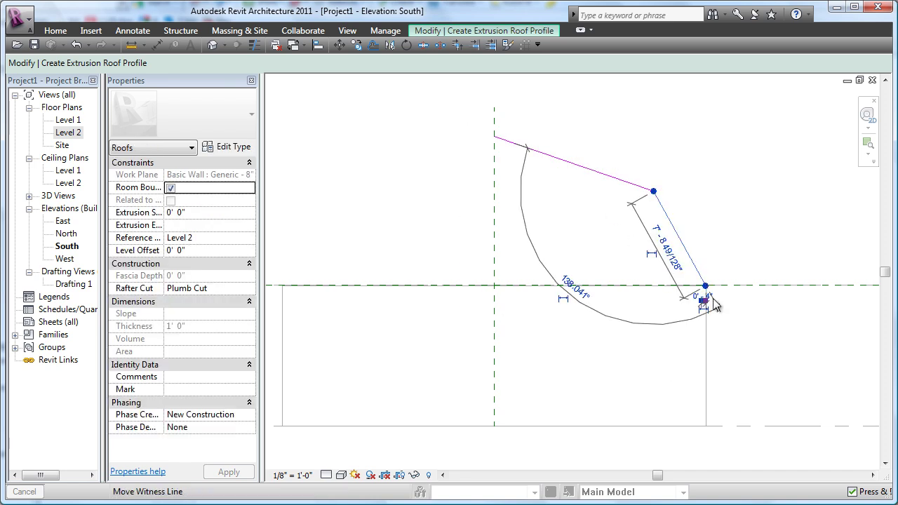
drag(705, 286, 728, 292)
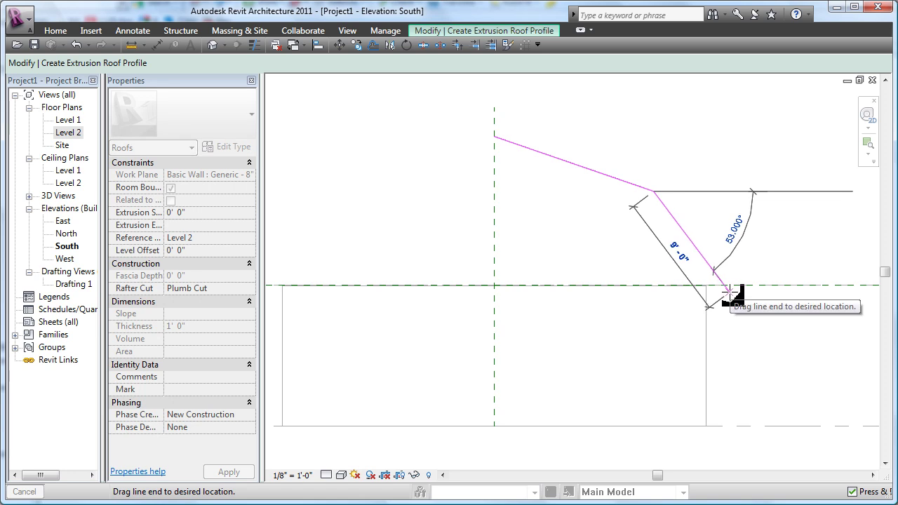
click(763, 332)
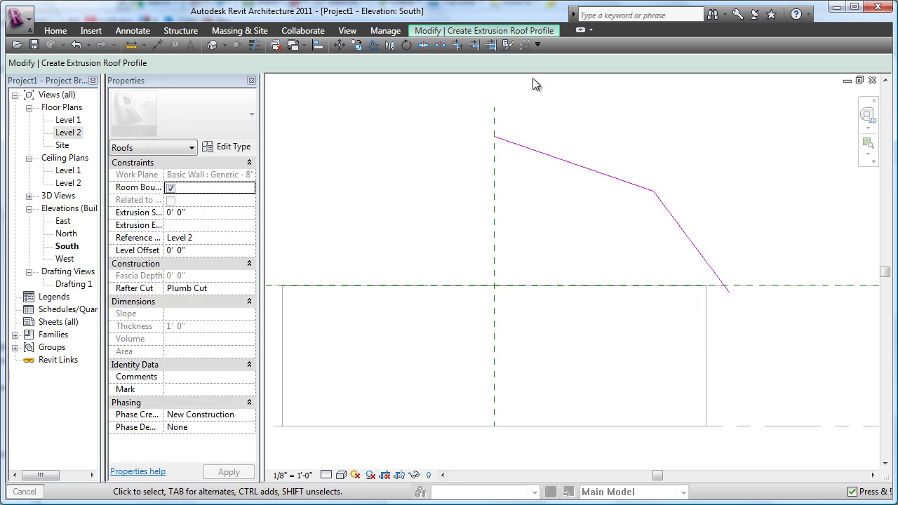
click(510, 31)
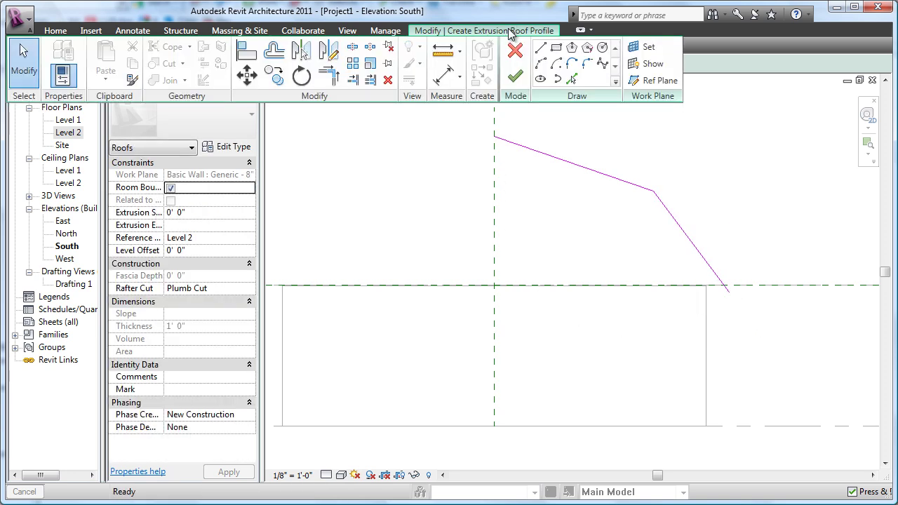
Step: Switch the roof to the Generic - 9" type and set Rafter Cut to Two Cut - Plumb
click(237, 149)
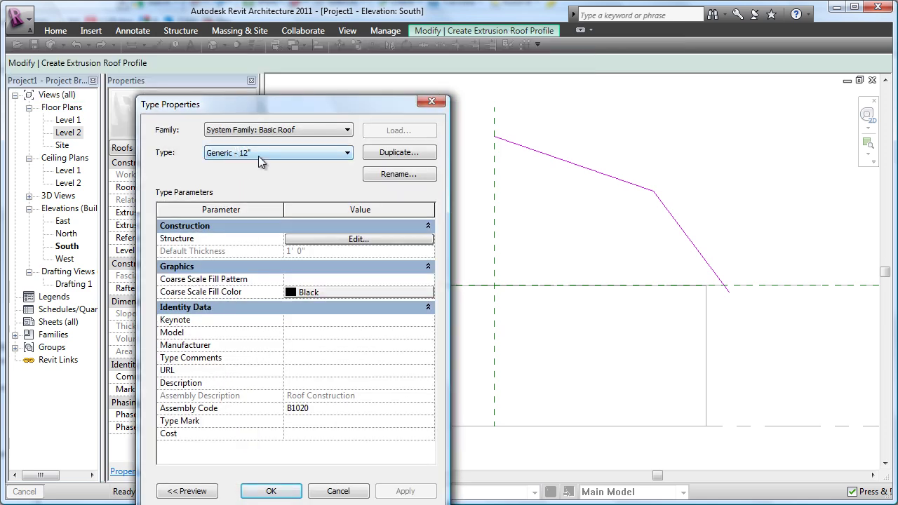
click(348, 153)
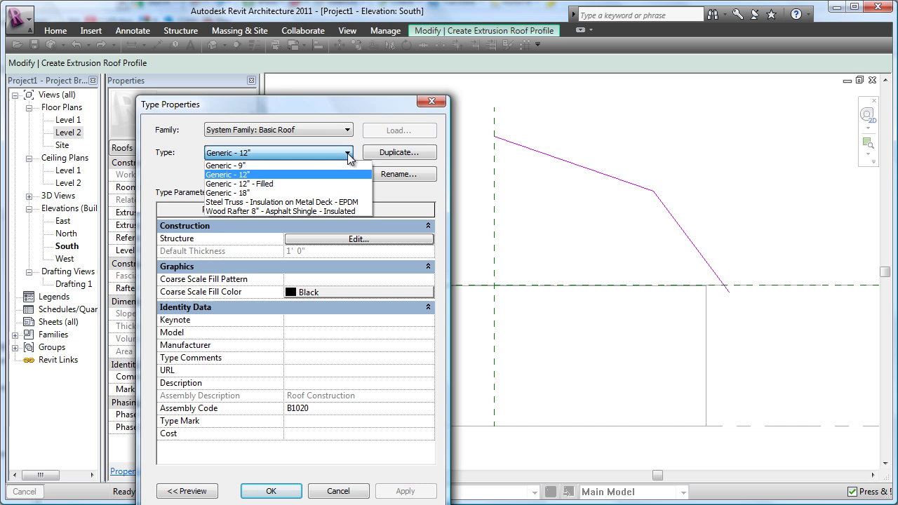
click(235, 165)
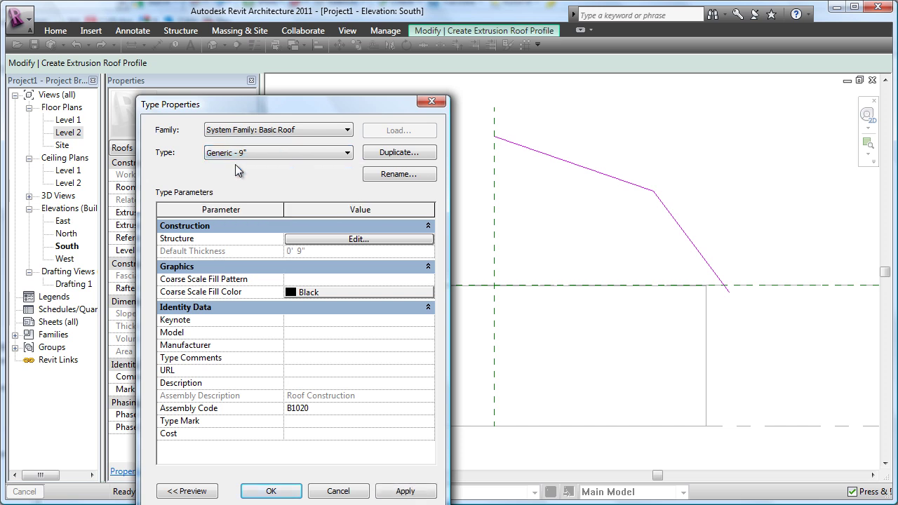
click(341, 240)
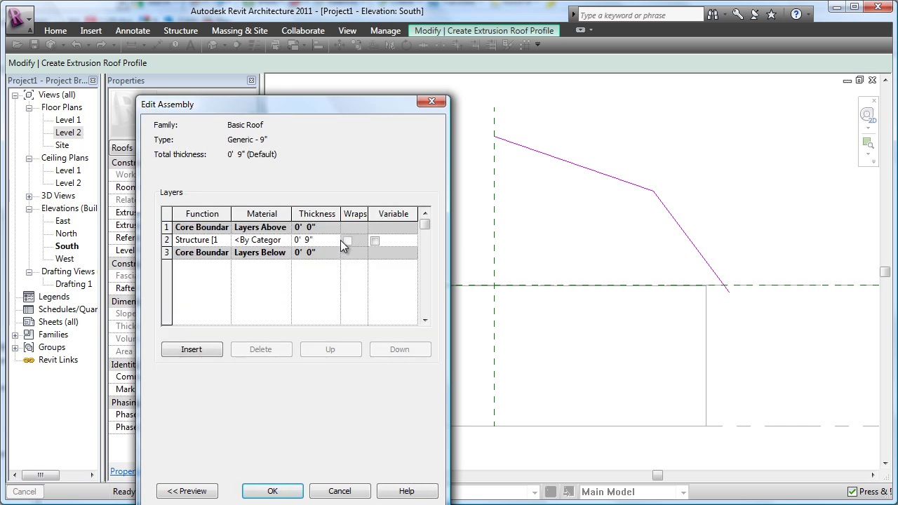
click(288, 490)
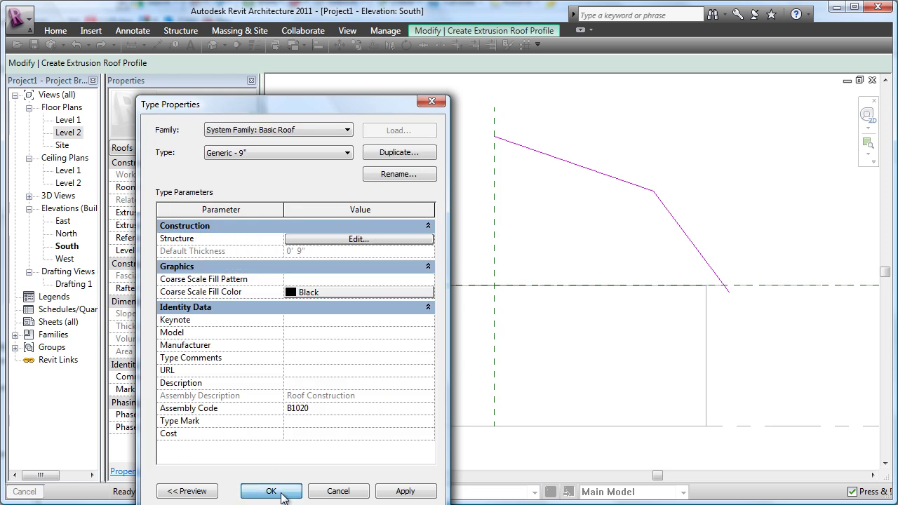
click(284, 494)
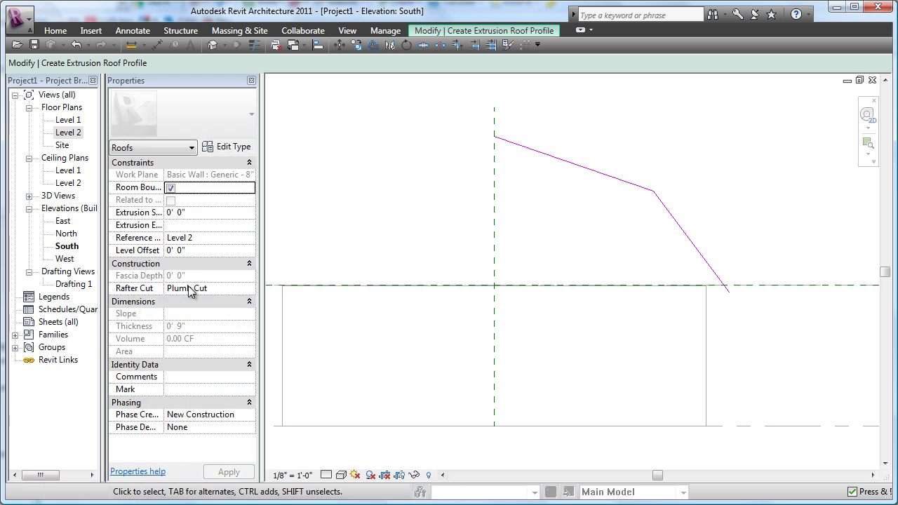
click(249, 288)
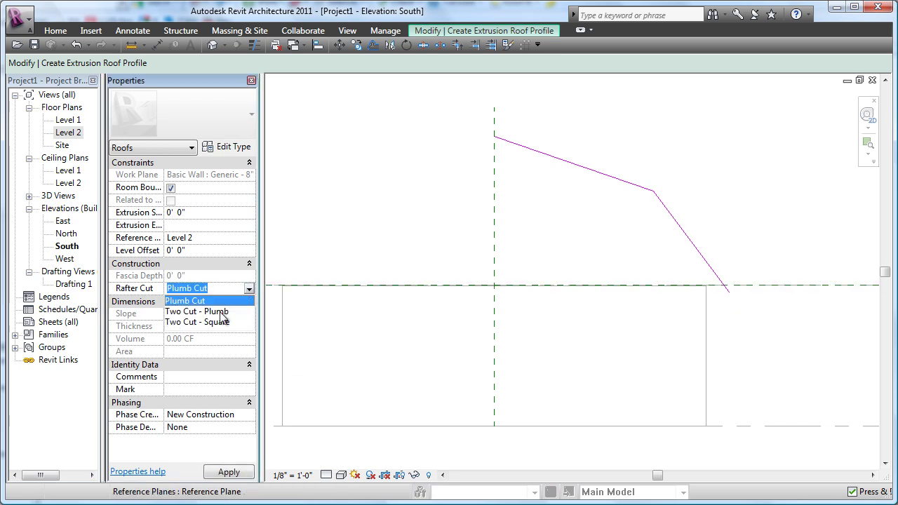
click(227, 312)
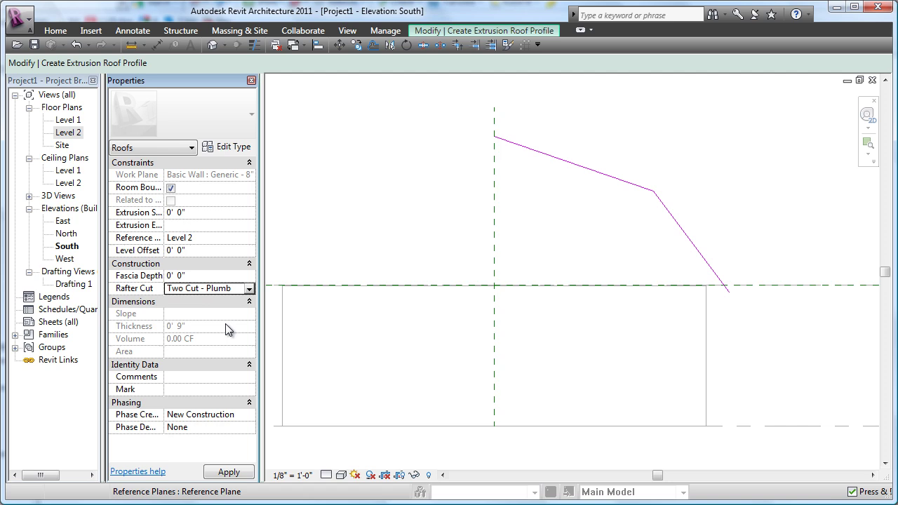
Step: Set the roof's Fascia Depth to 8"
click(192, 276)
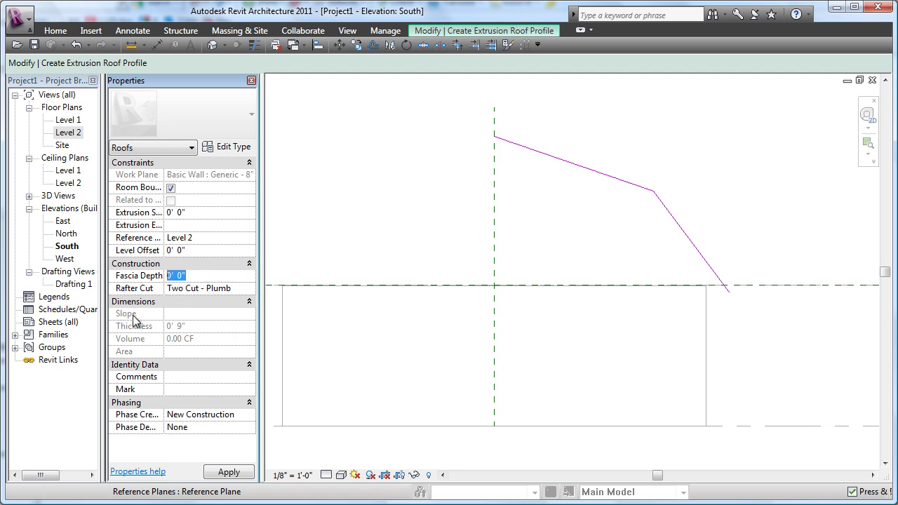
text(8")
click(240, 288)
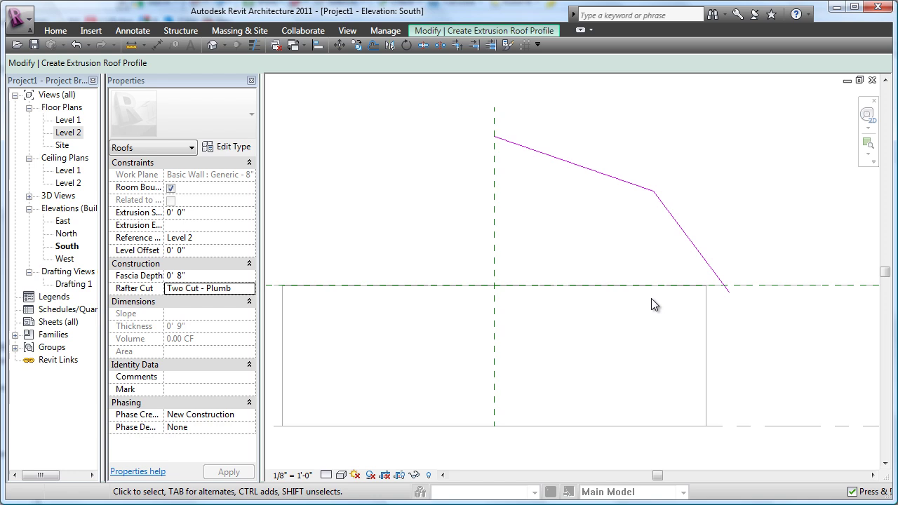
Step: Mirror both sloped lines across the vertical centre reference plane
click(688, 239)
ctrl+click(618, 178)
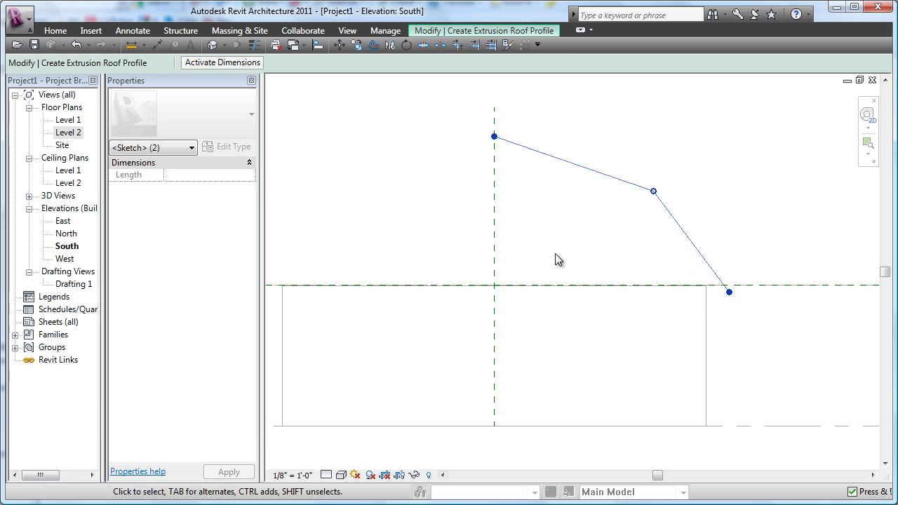
click(501, 33)
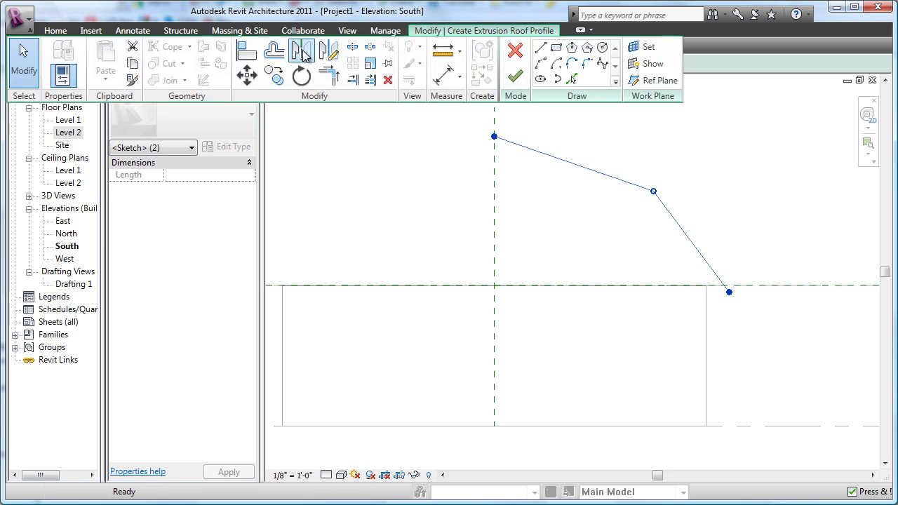
click(303, 55)
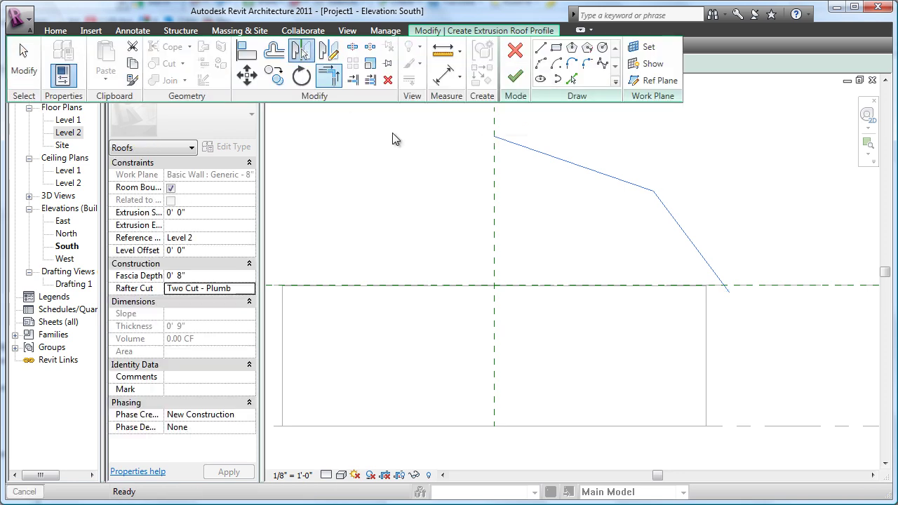
click(494, 196)
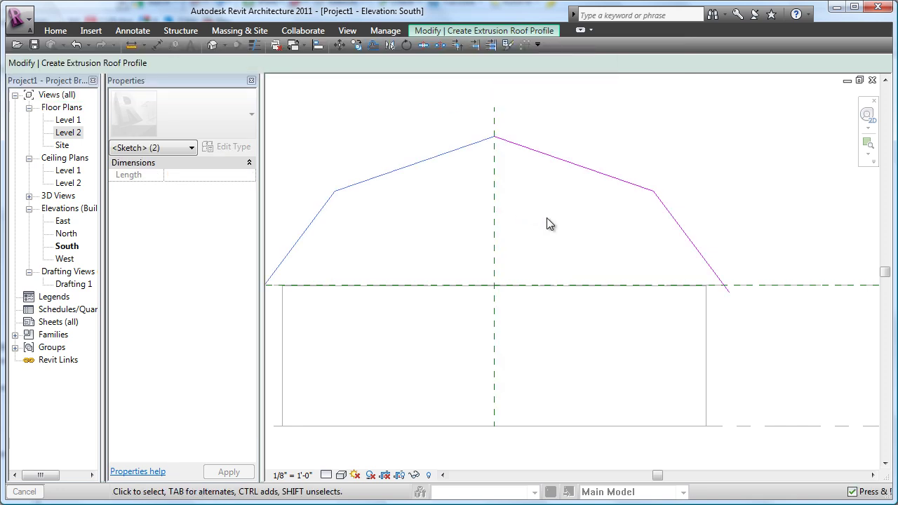
Step: Tile all open project views and orbit the 3D view to check the model
scroll(546, 217, down, 3)
mouse_move(545, 221)
middle_down()
mouse_move(566, 228)
mouse_move(552, 225)
middle_up()
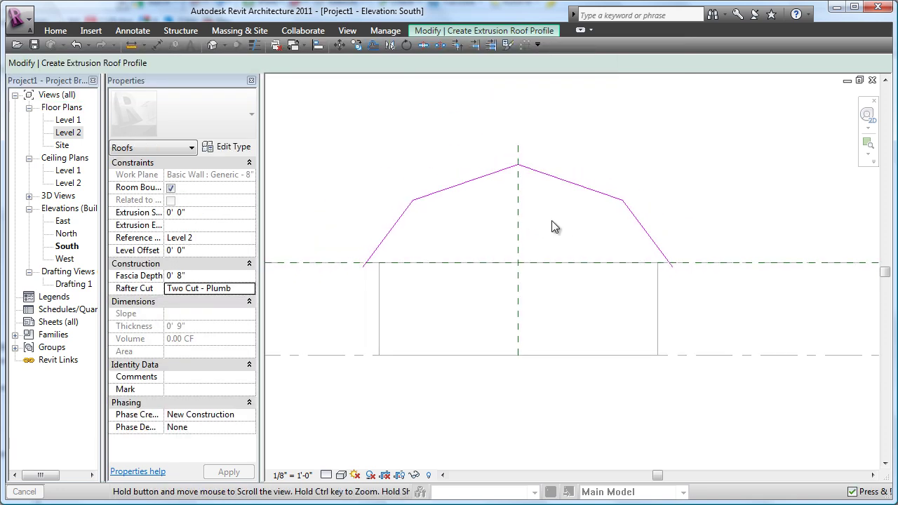
click(859, 80)
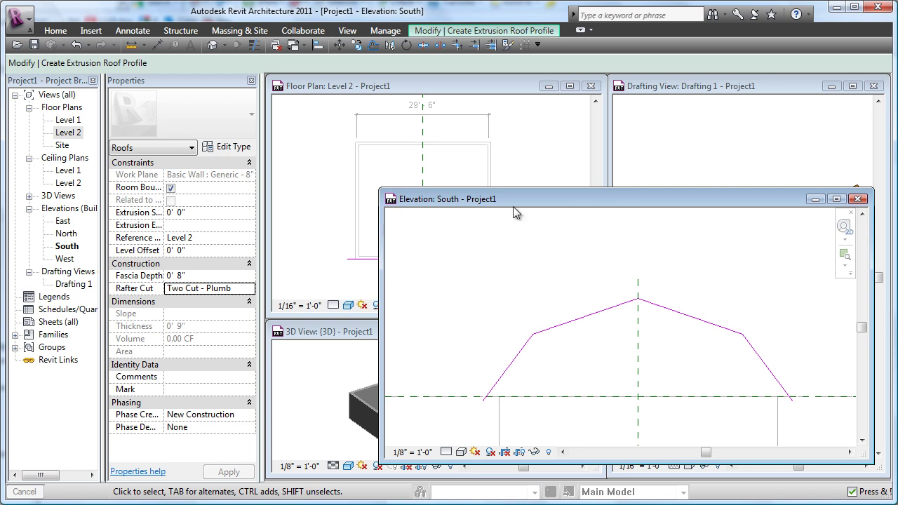
click(327, 362)
mouse_move(493, 415)
shift+middle_down()
mouse_move(454, 426)
mouse_move(456, 415)
shift+middle_up()
click(677, 277)
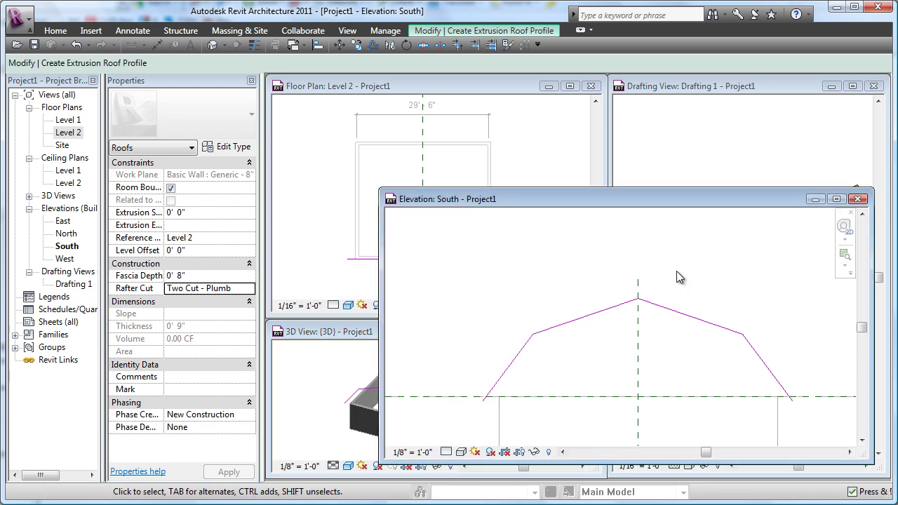
click(493, 32)
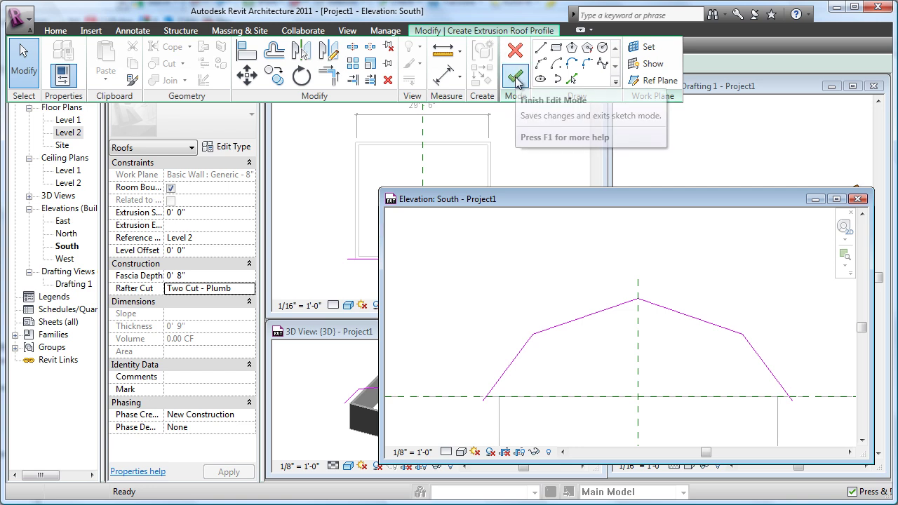
Step: Keep Extrusion Start at 0' 0" and set Extrusion End to 20' 0" in Properties
click(197, 213)
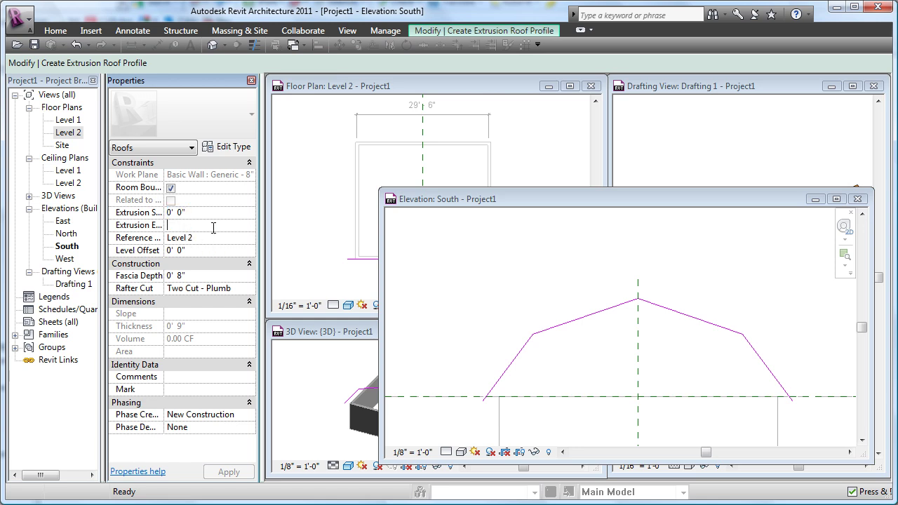
drag(164, 175, 189, 175)
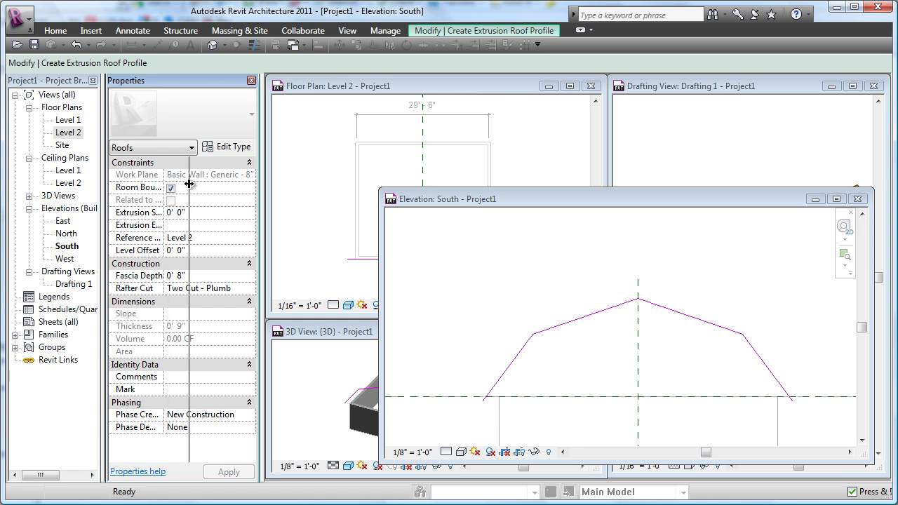
click(227, 212)
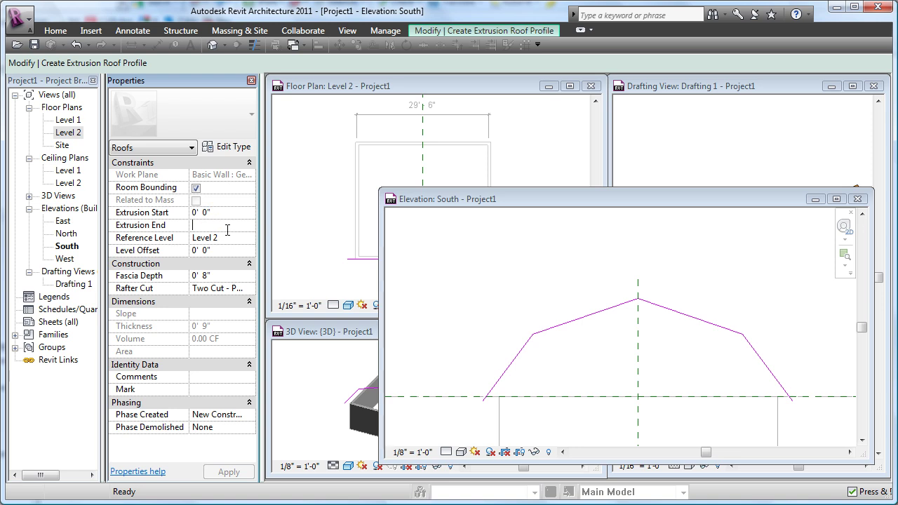
key(Tab)
click(205, 225)
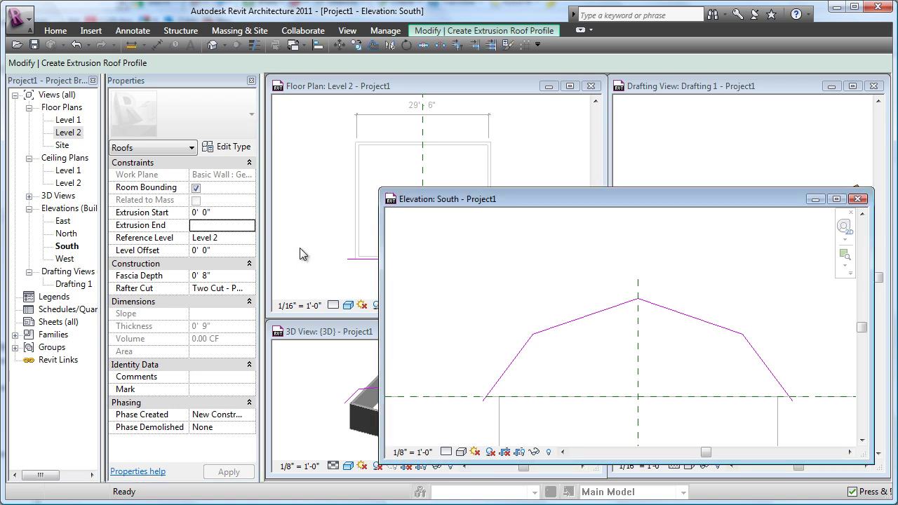
click(231, 225)
text(20'  0")
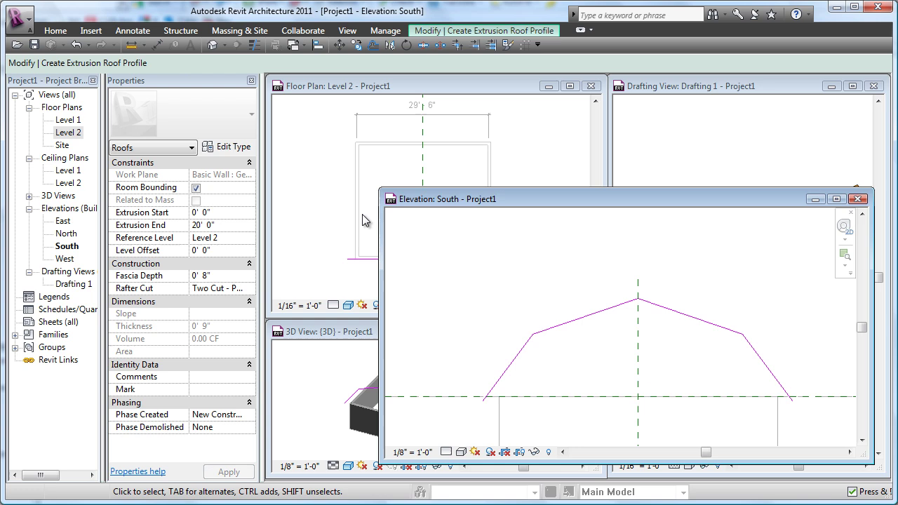
click(481, 34)
Step: Finish the roof sketch and switch to the Level 2 floor plan
click(514, 78)
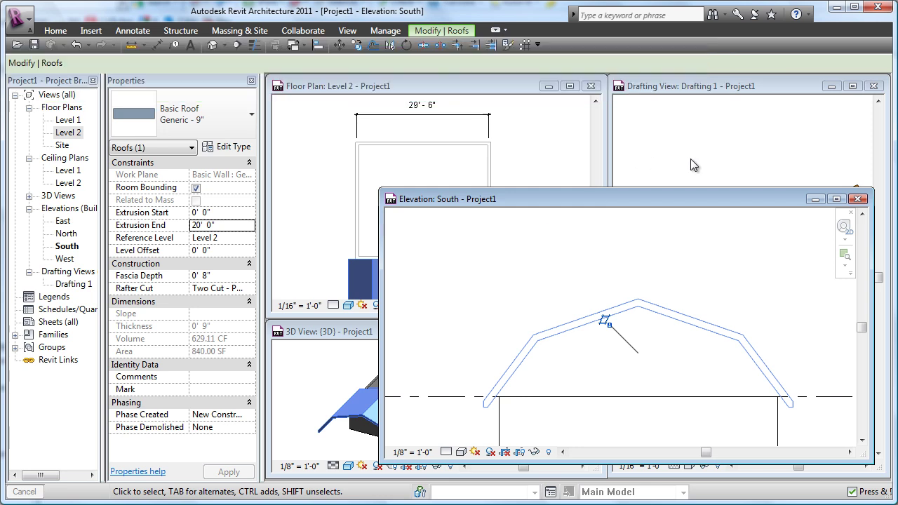
click(816, 200)
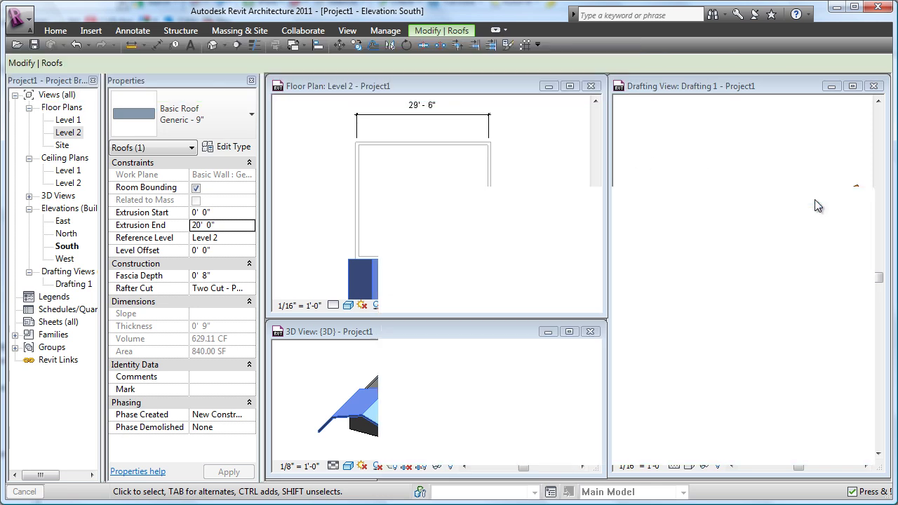
click(548, 226)
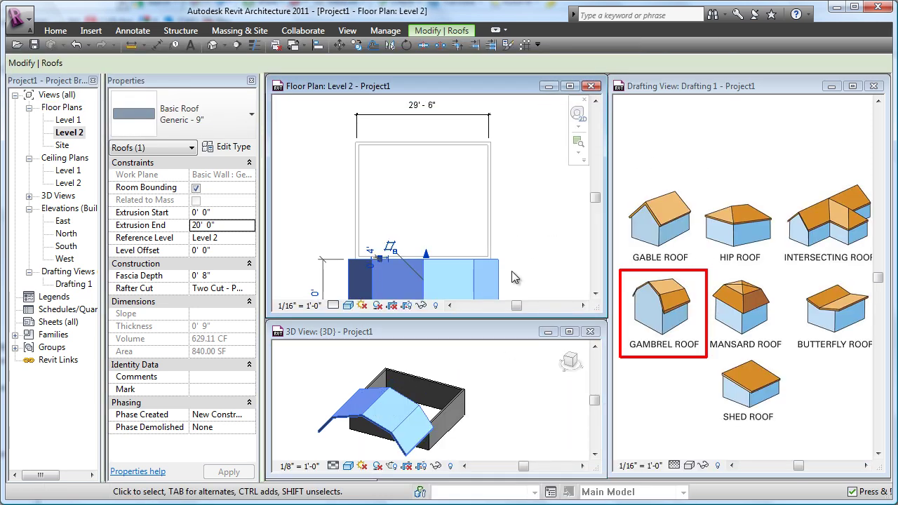
mouse_move(547, 267)
middle_down()
mouse_move(544, 206)
mouse_move(541, 215)
middle_up()
scroll(541, 205, down, 1)
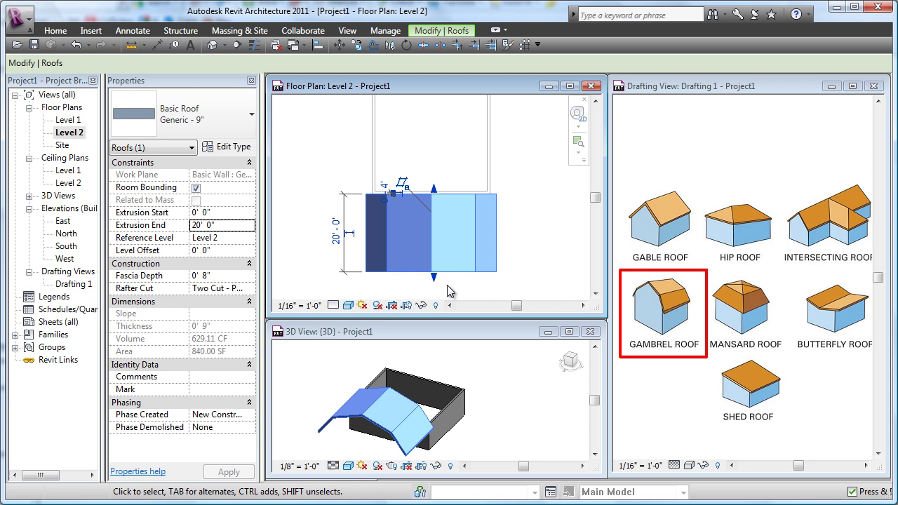
Step: Drag the roof's shape handles so it runs from 2' 8" to -27' 10" over the walls
drag(434, 278, 434, 198)
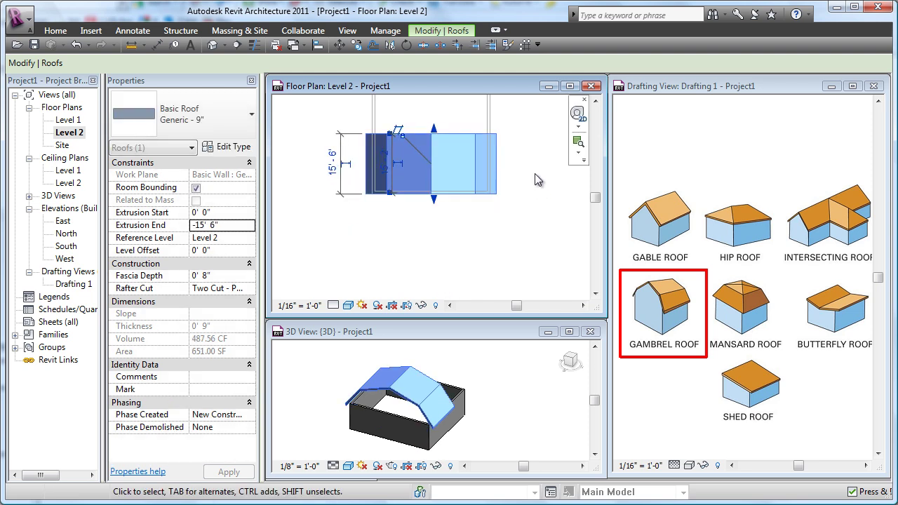
middle_drag(537, 181, 534, 293)
drag(433, 246, 429, 194)
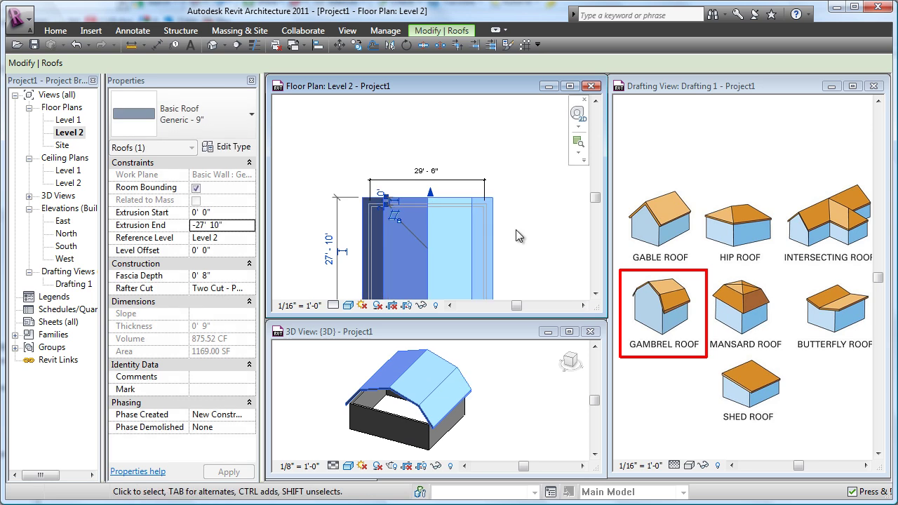
click(515, 229)
mouse_move(516, 229)
middle_down()
mouse_move(543, 248)
mouse_move(527, 198)
middle_up()
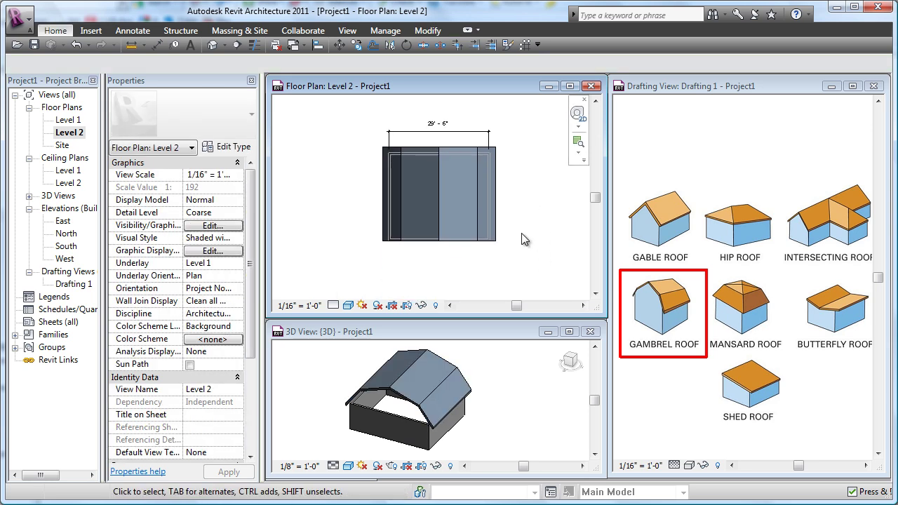
scroll(453, 256, up, 2)
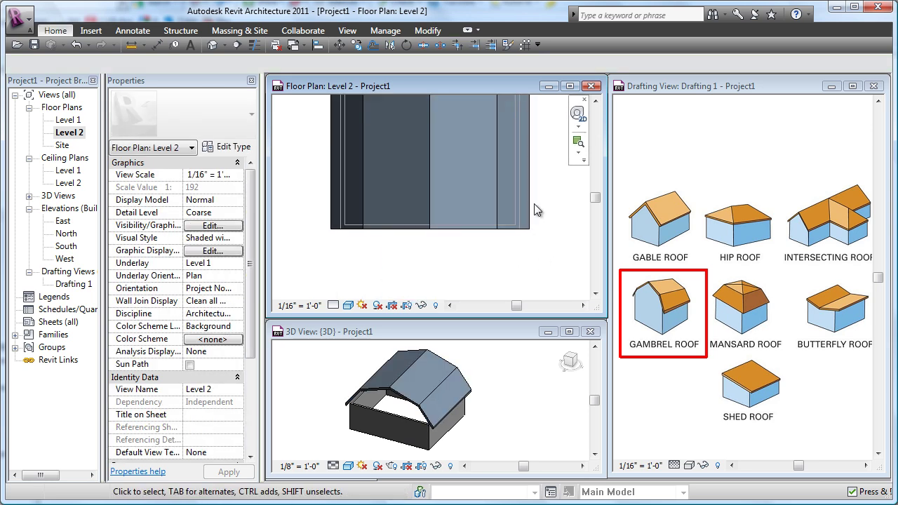
click(531, 203)
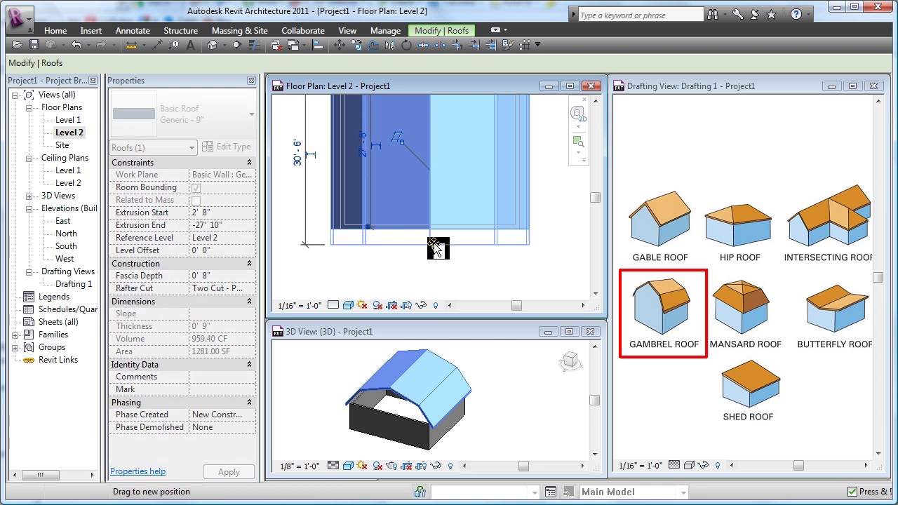
click(434, 274)
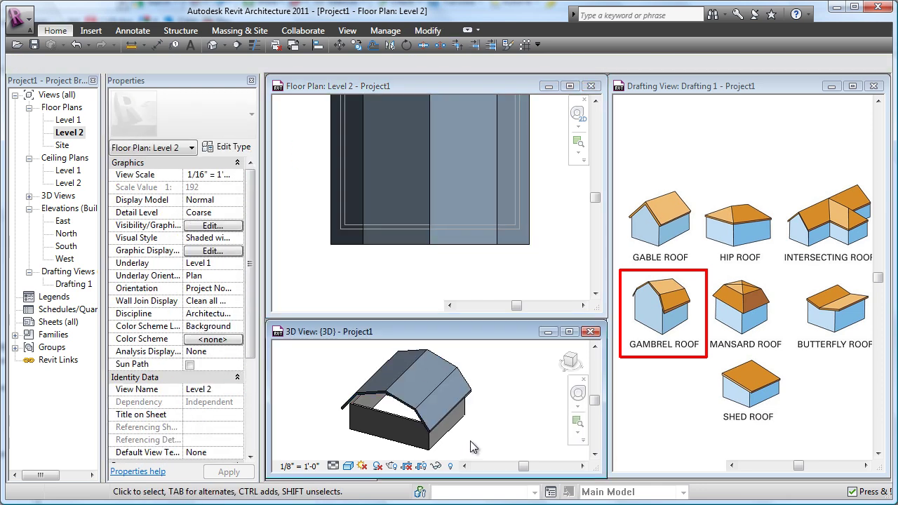
Step: Maximize the 3D view and orbit to a low angle on the front wall
click(472, 446)
click(569, 331)
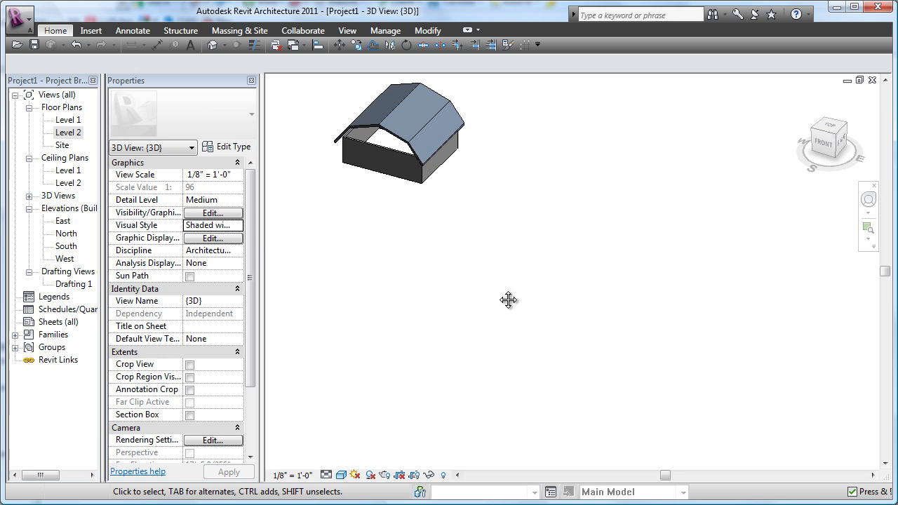
middle_drag(508, 299, 509, 288)
scroll(519, 291, up, 2)
scroll(591, 325, up, 2)
scroll(652, 374, up, 2)
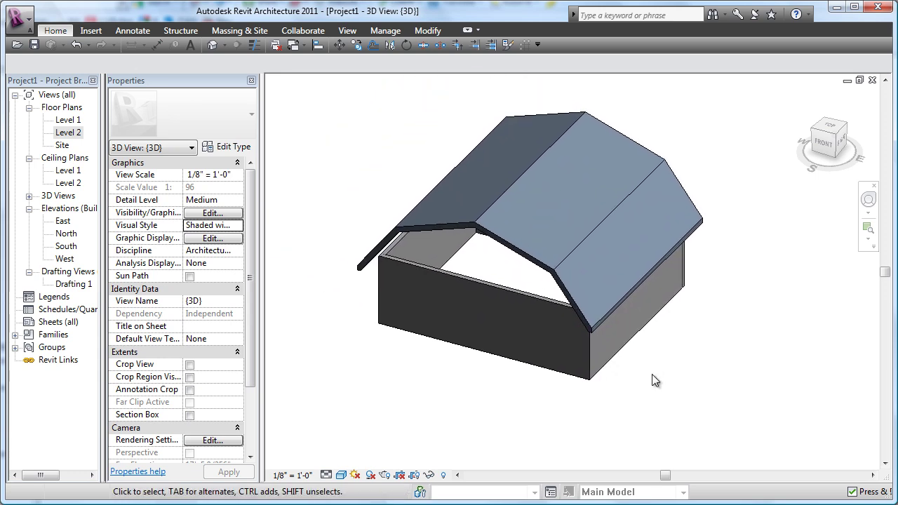
shift+middle_drag(652, 373, 654, 326)
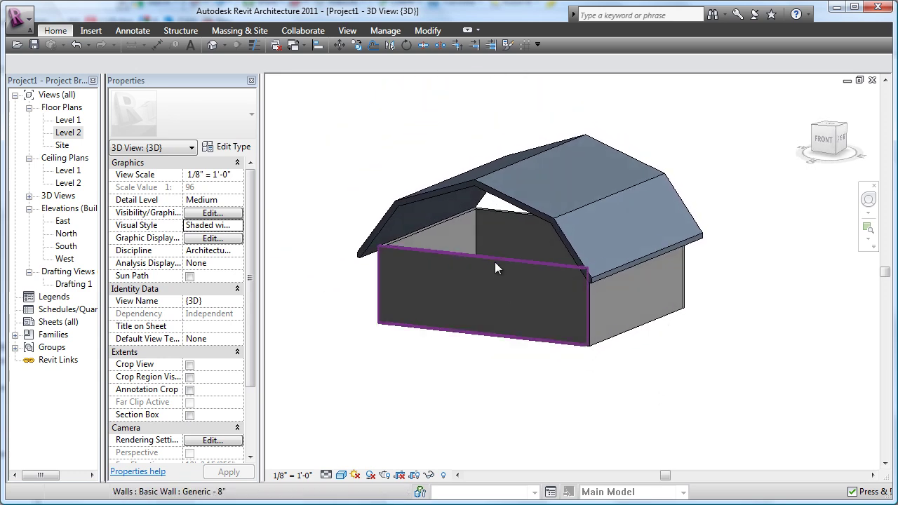
Step: Tab-select the four walls and attach their tops to the gambrel roof
key(Tab)
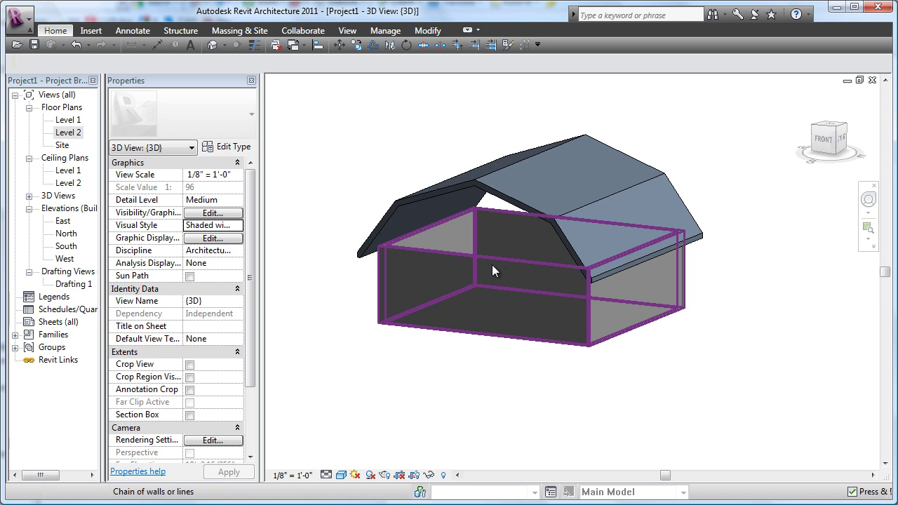
click(493, 264)
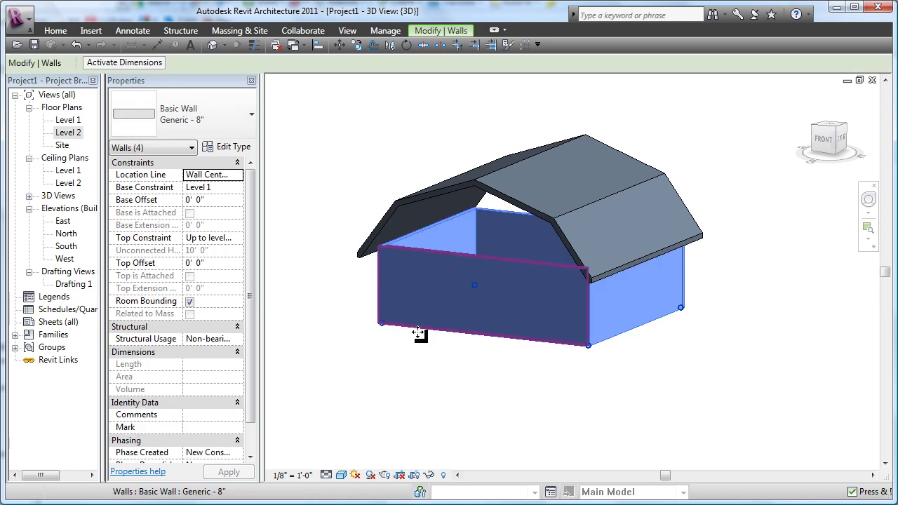
click(459, 31)
click(617, 70)
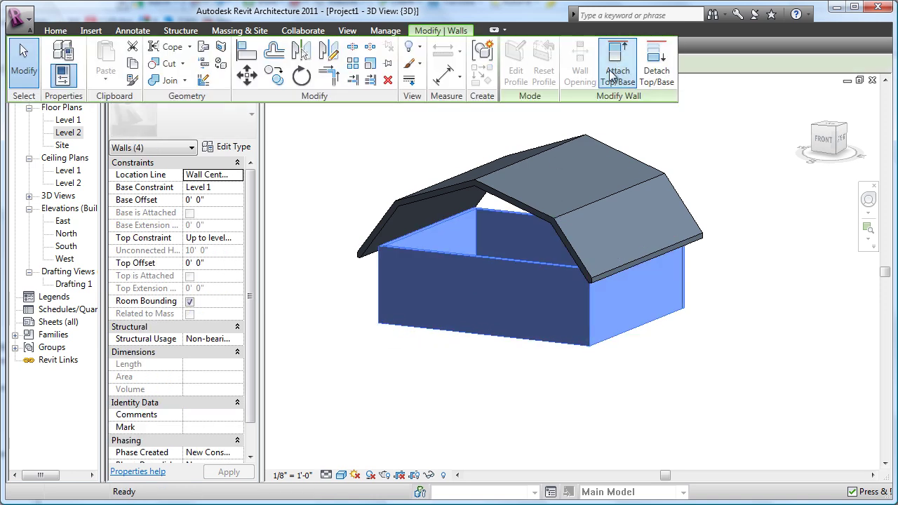
click(578, 135)
click(698, 159)
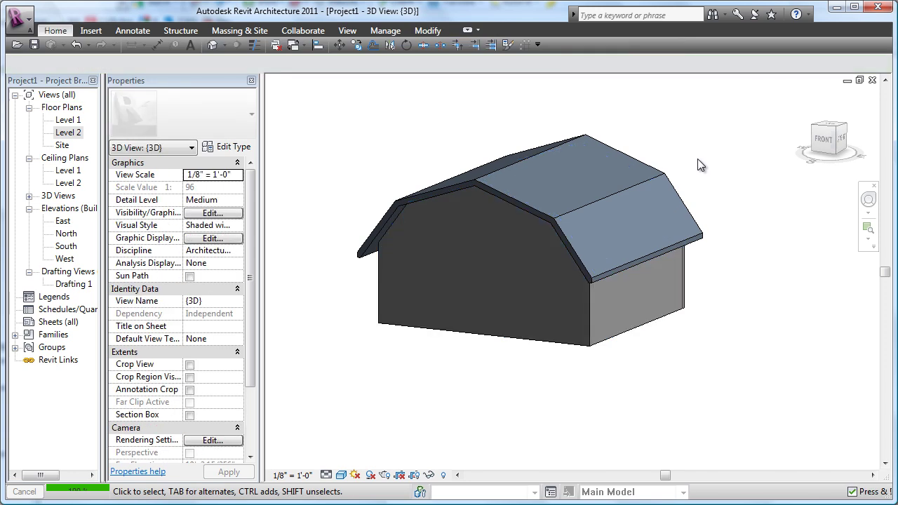
Step: Restore the tiled view layout and select the gambrel roof in the 3D view
click(859, 80)
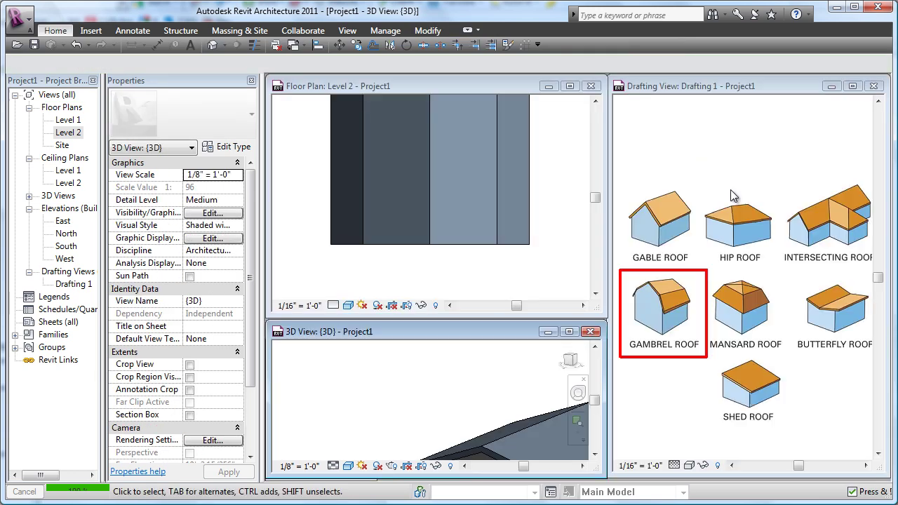
middle_drag(468, 366, 432, 353)
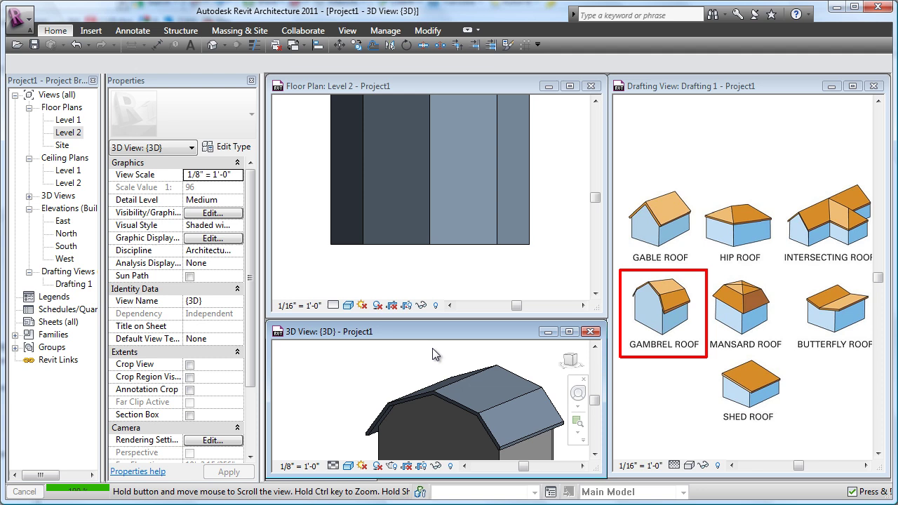
scroll(491, 393, down, 2)
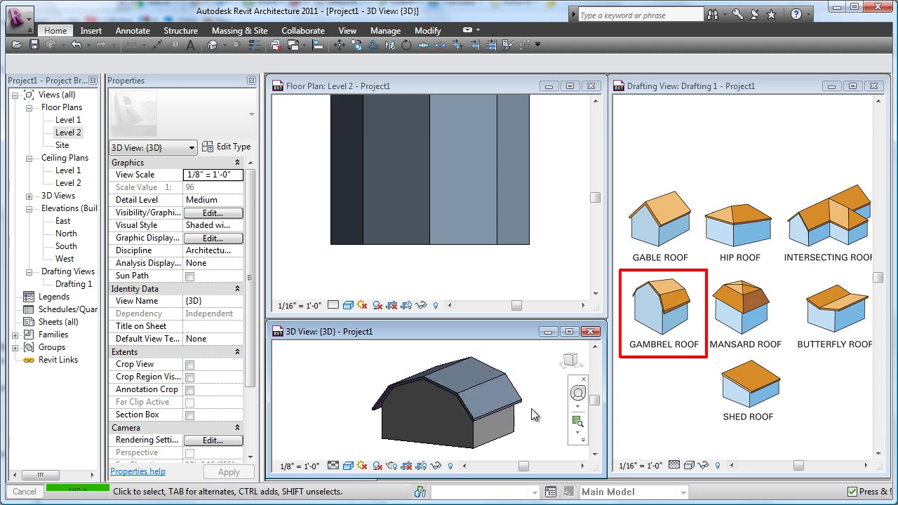
click(554, 276)
scroll(545, 287, down, 2)
middle_drag(544, 287, 535, 286)
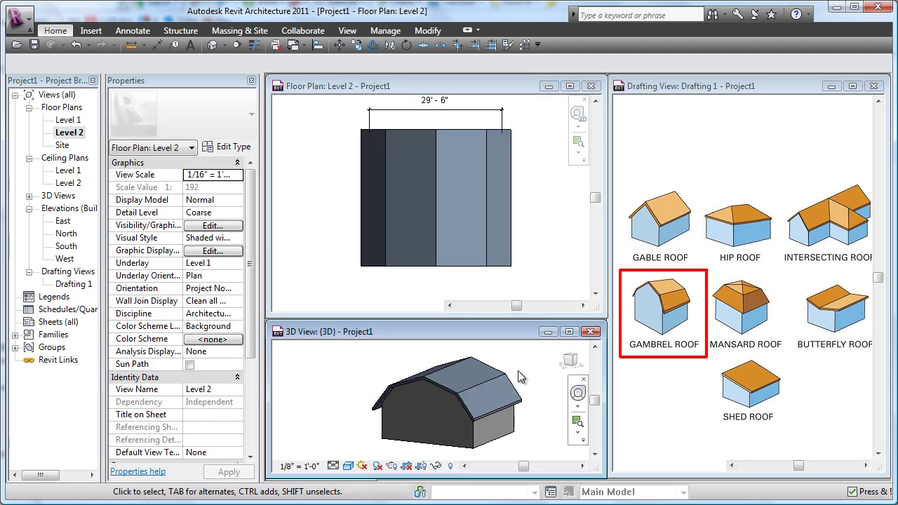
click(519, 377)
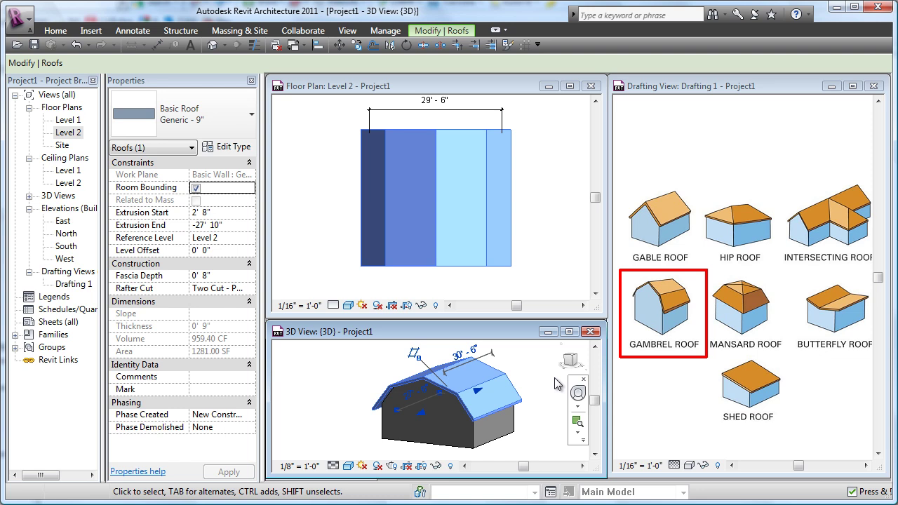
Step: Open the roof's profile sketch for editing in the South elevation
click(461, 33)
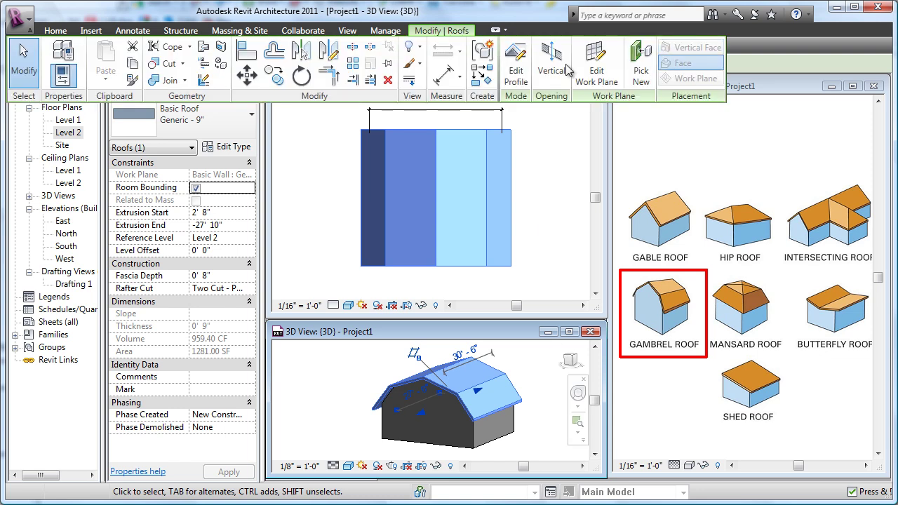
click(516, 65)
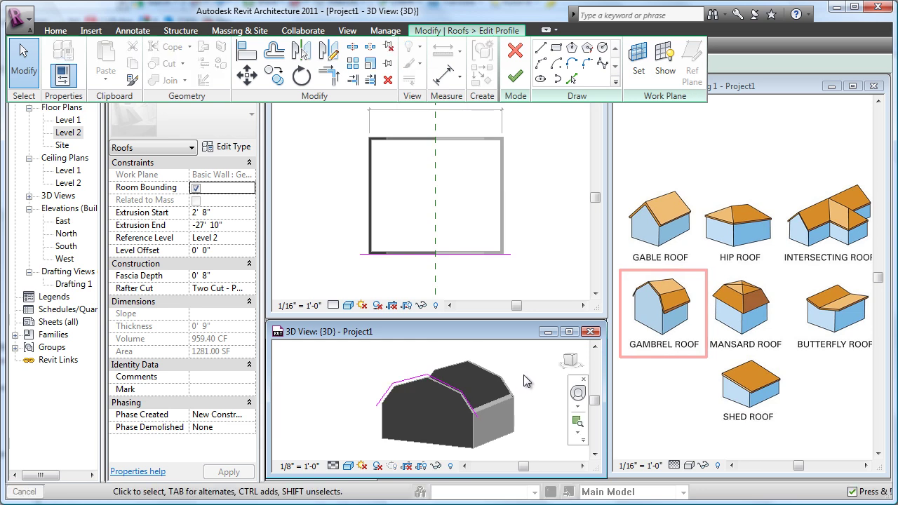
double_click(66, 247)
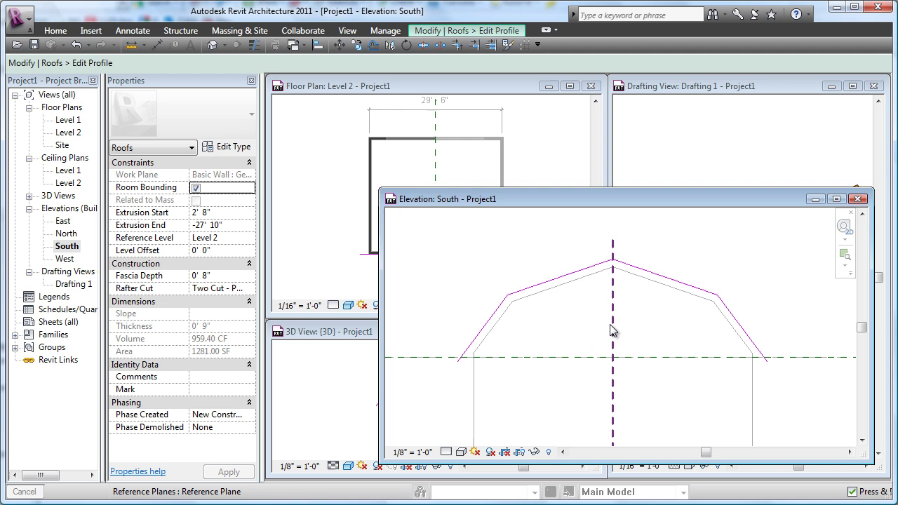
middle_drag(618, 364, 583, 326)
Step: Rework the upper and lower-right profile segments so the lower slopes are taller and steeper
click(691, 292)
key(Escape)
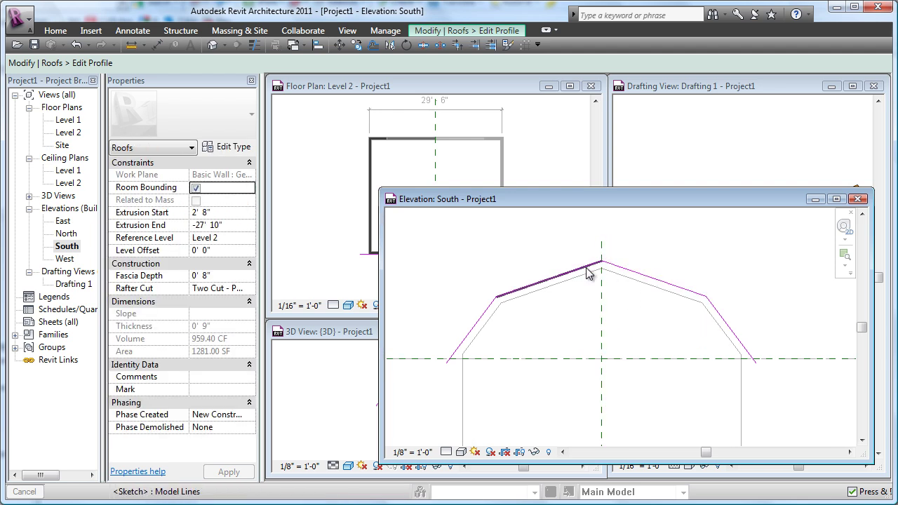
key(Tab)
click(633, 275)
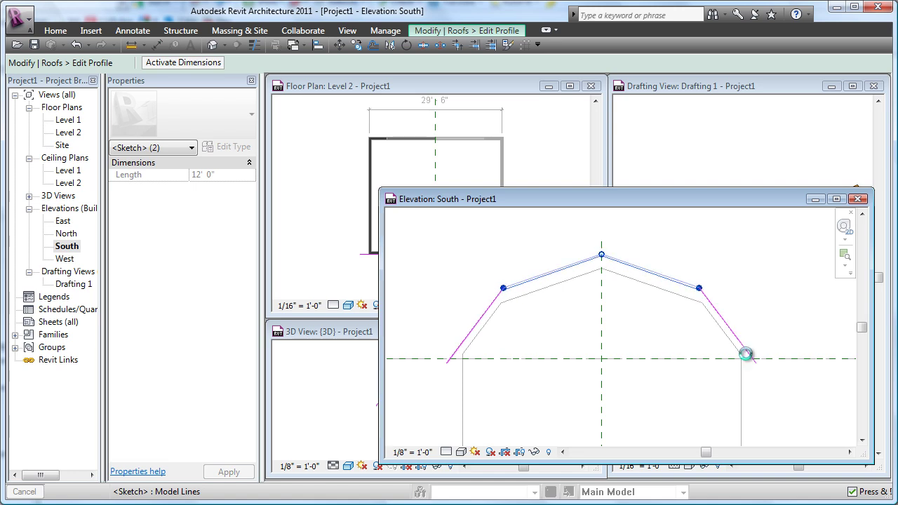
click(745, 355)
click(756, 270)
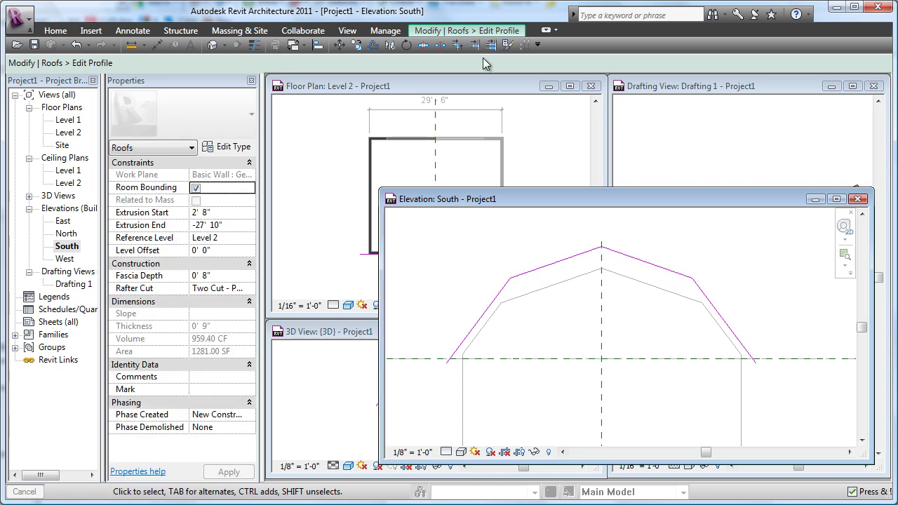
click(493, 33)
Step: Finish the profile edit, close the South elevation, and orbit 3D to check the taller roof
click(515, 77)
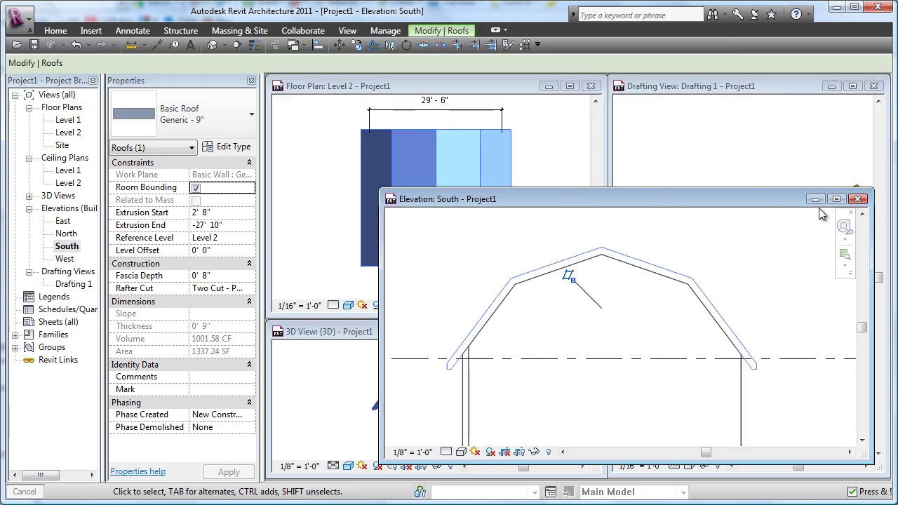
click(857, 200)
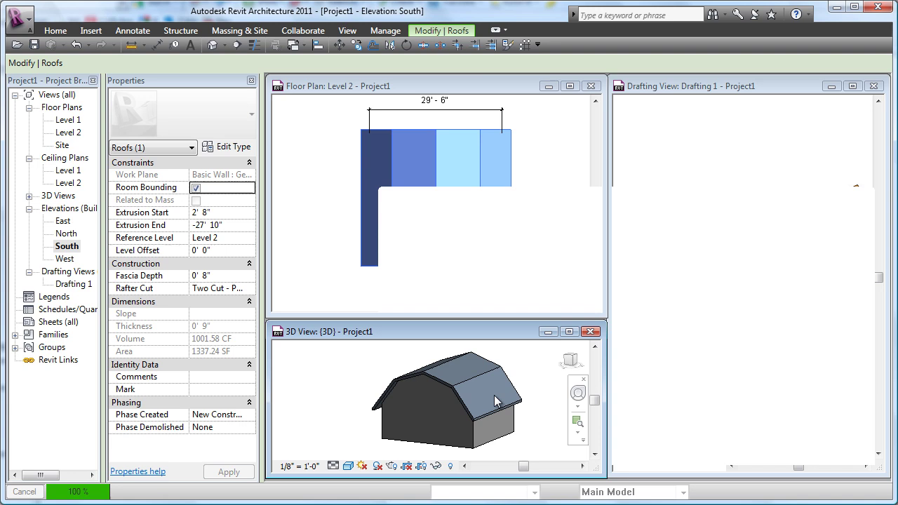
shift+middle_drag(477, 430, 465, 423)
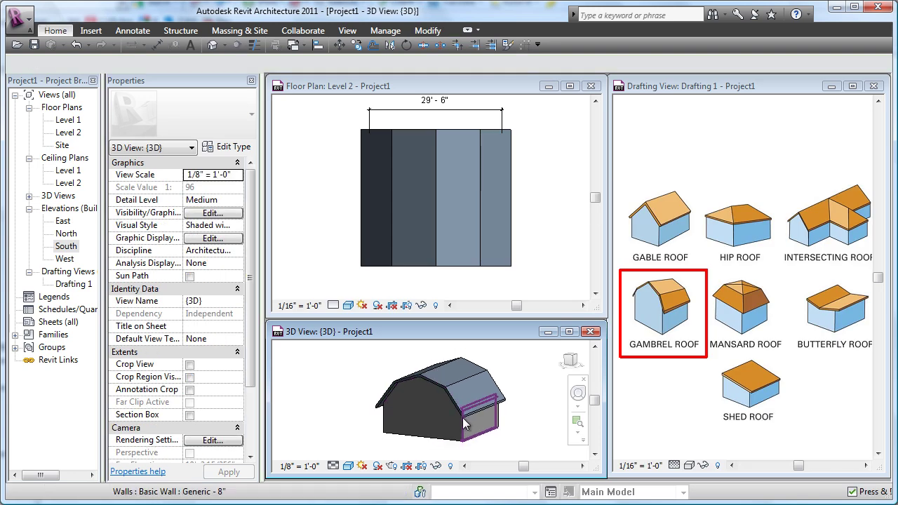